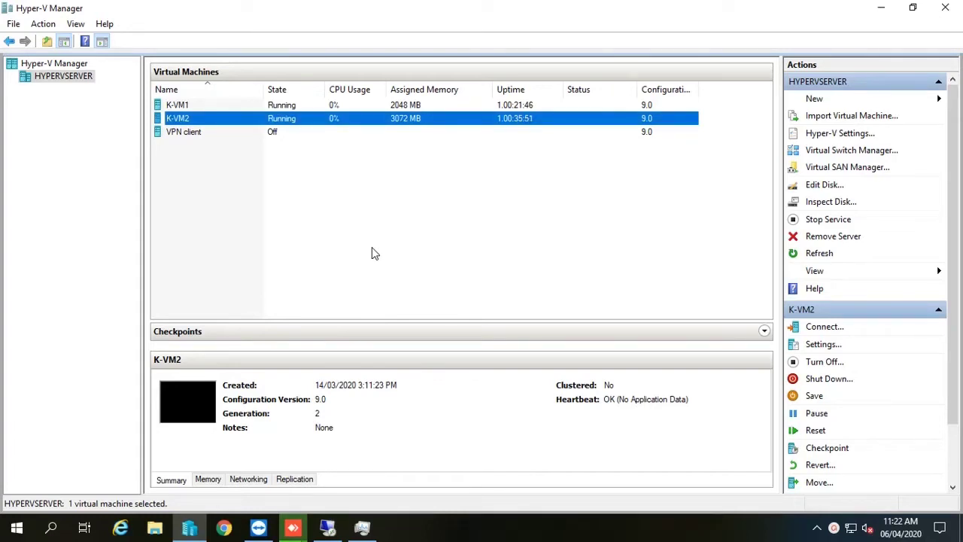
Connect to the K-VM2 virtual machine and sign in with the administrator password
click(275, 108)
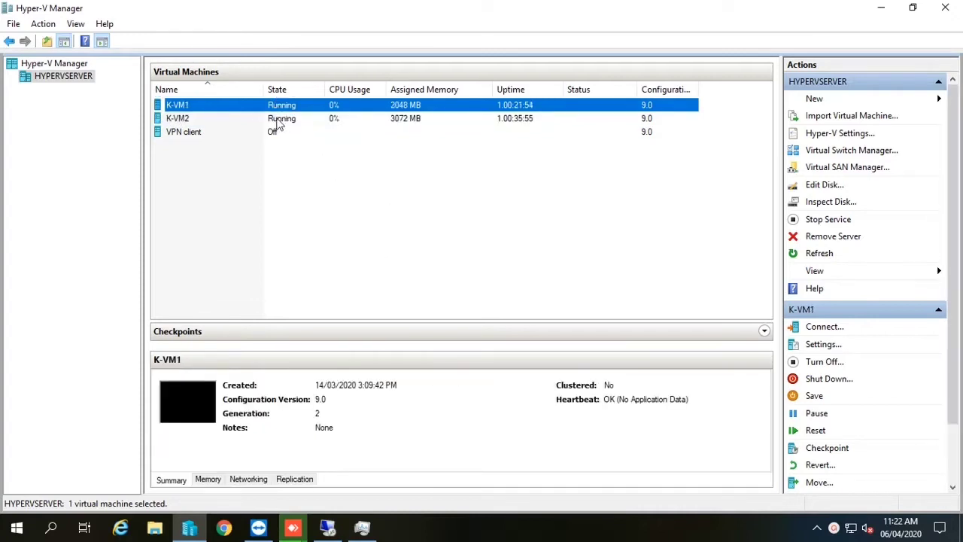
double_click(279, 120)
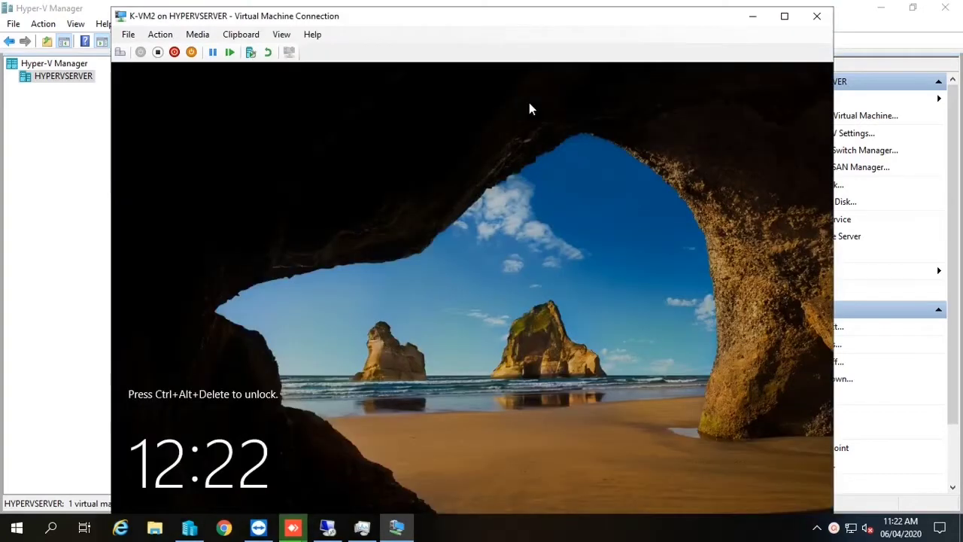
click(167, 35)
click(181, 54)
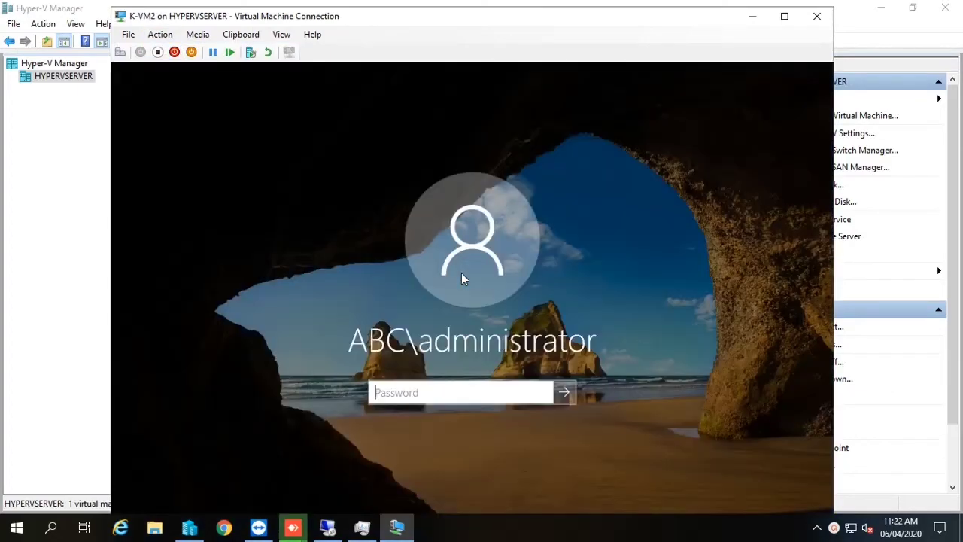
text(•••••••••)
key(Return)
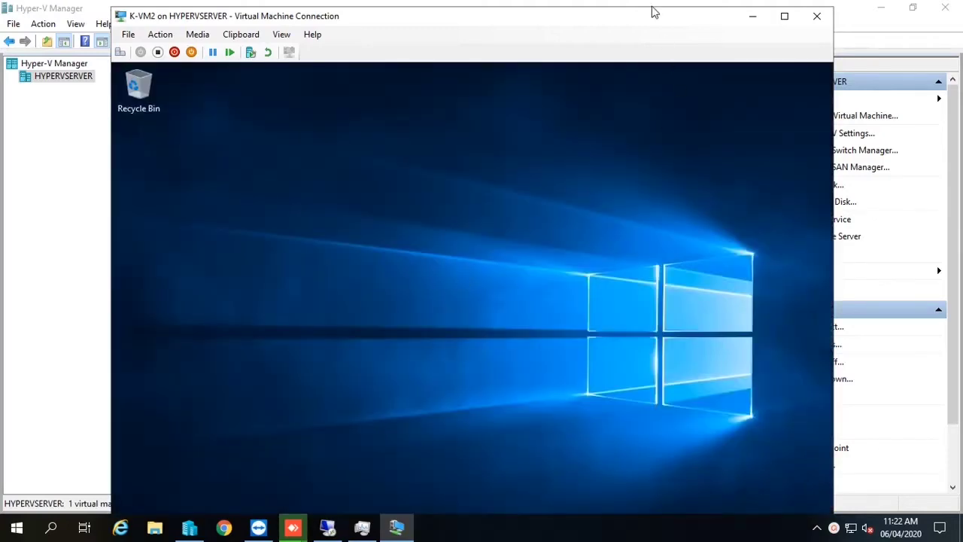
Make the K-VM2 console full screen and run ncpa.cpl to open Network Connections
double_click(594, 16)
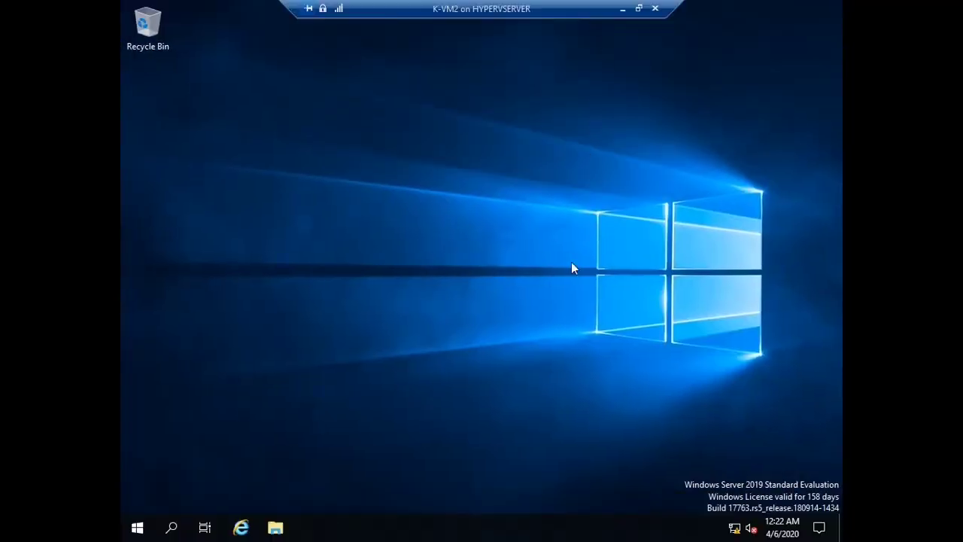
key(super+r)
text(ncncpa.cpl)
key(Return)
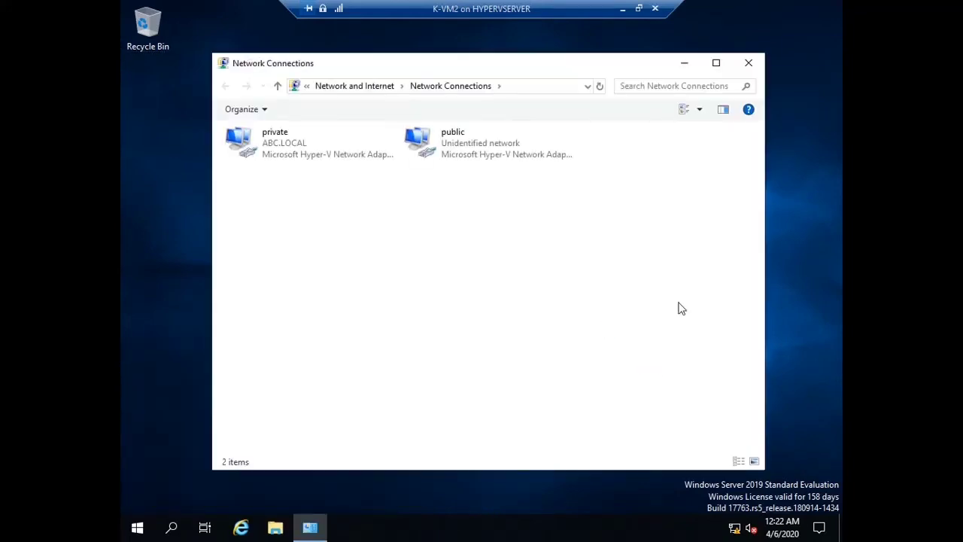
Check the public adapter's details show IPv4 2.2.2.1 with subnet mask 255.0.0.0
click(454, 141)
right_click(453, 140)
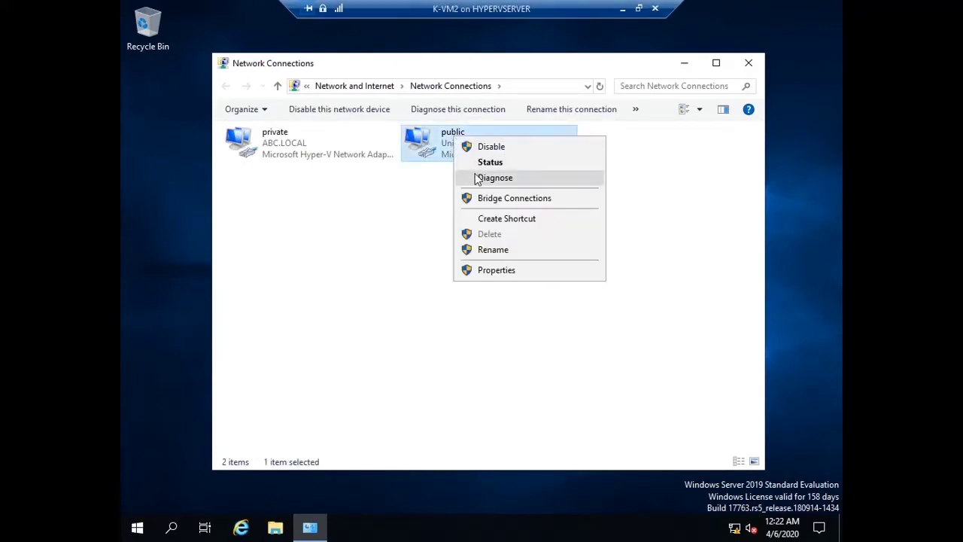
click(475, 162)
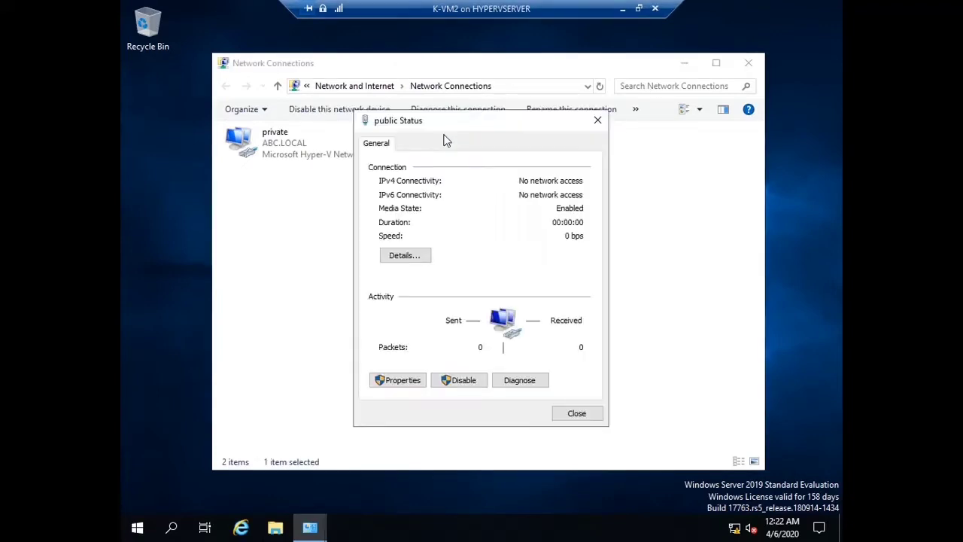
click(407, 255)
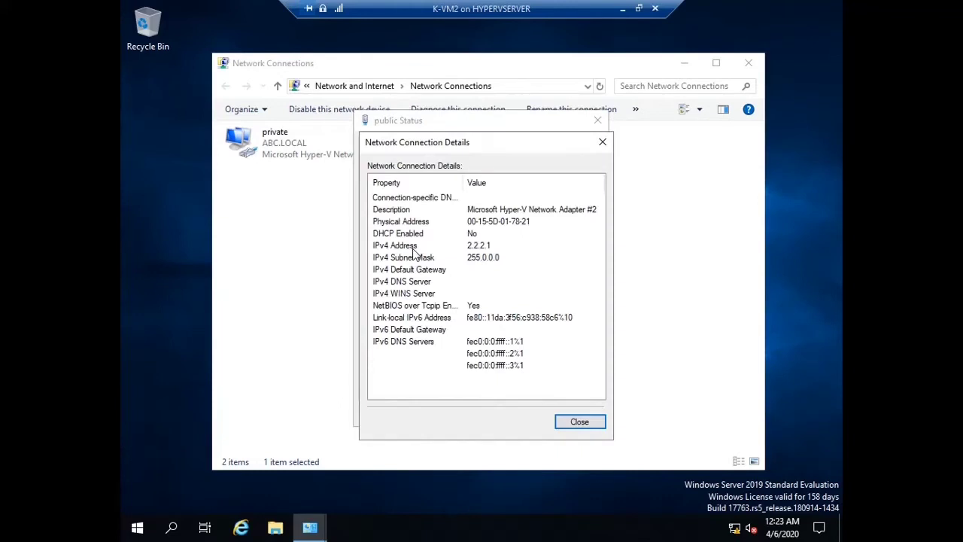
click(478, 248)
click(483, 258)
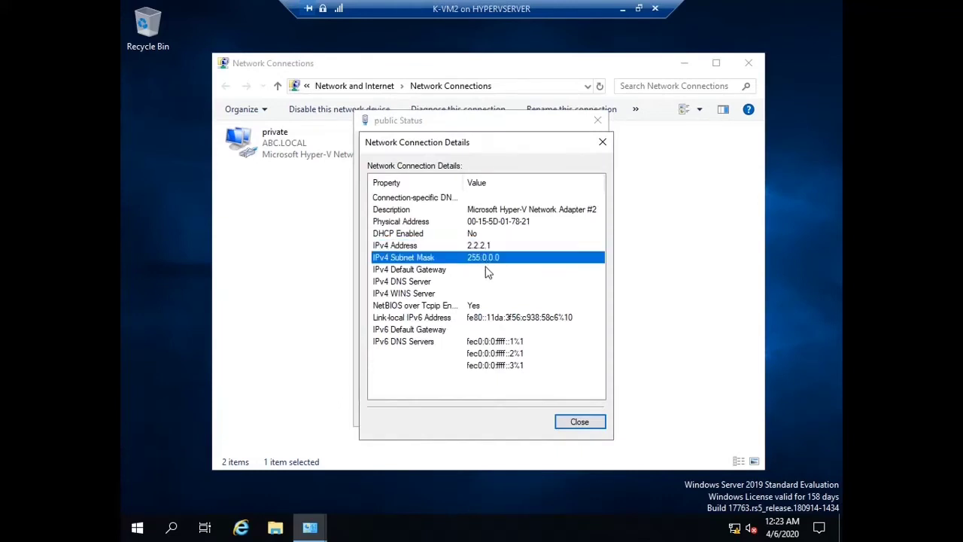
click(573, 423)
click(555, 414)
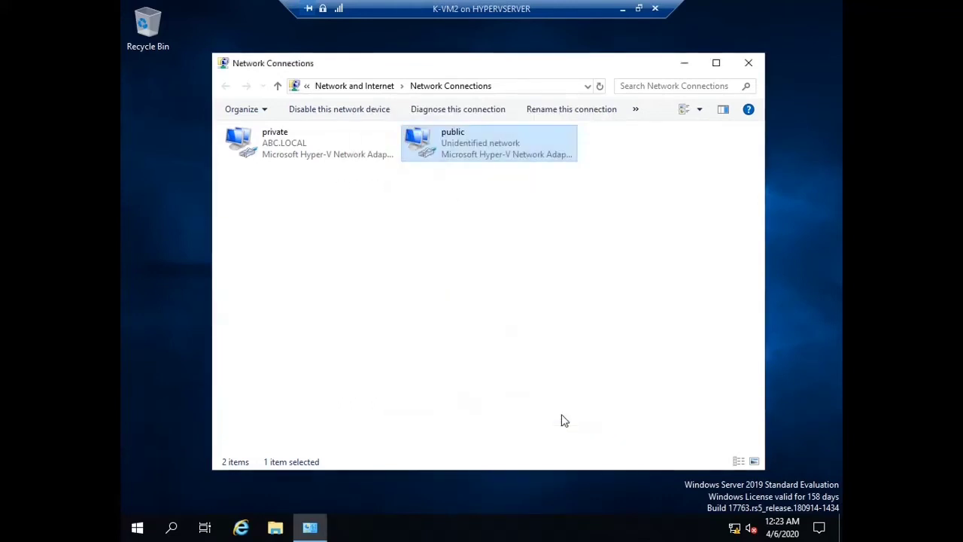
Review the private adapter's IPv4 settings (192.168.50.2) and close them unchanged
click(305, 143)
right_click(304, 142)
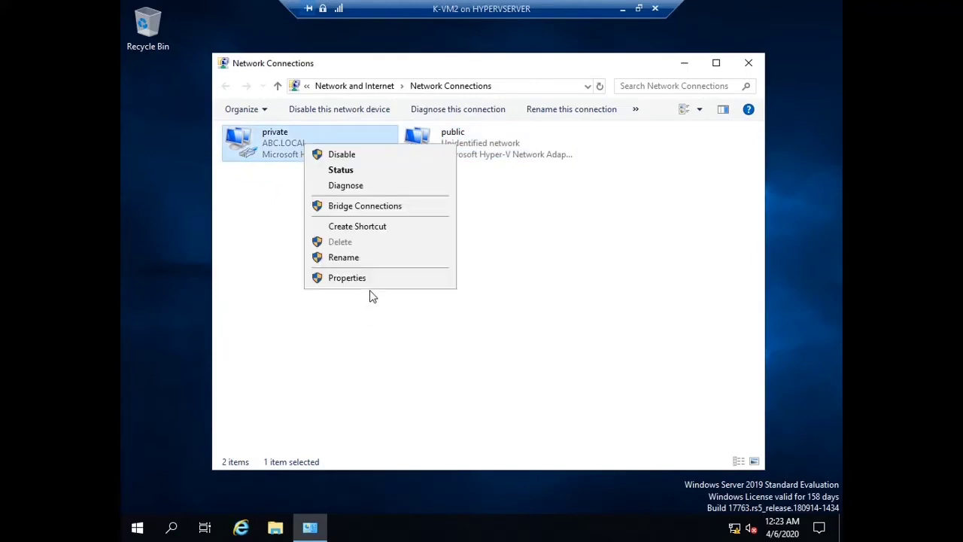
click(369, 279)
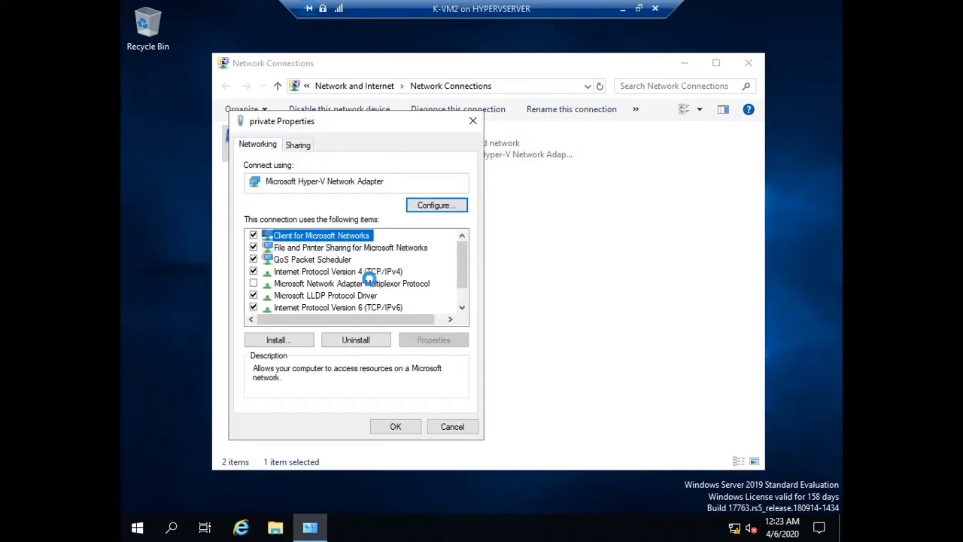
double_click(372, 276)
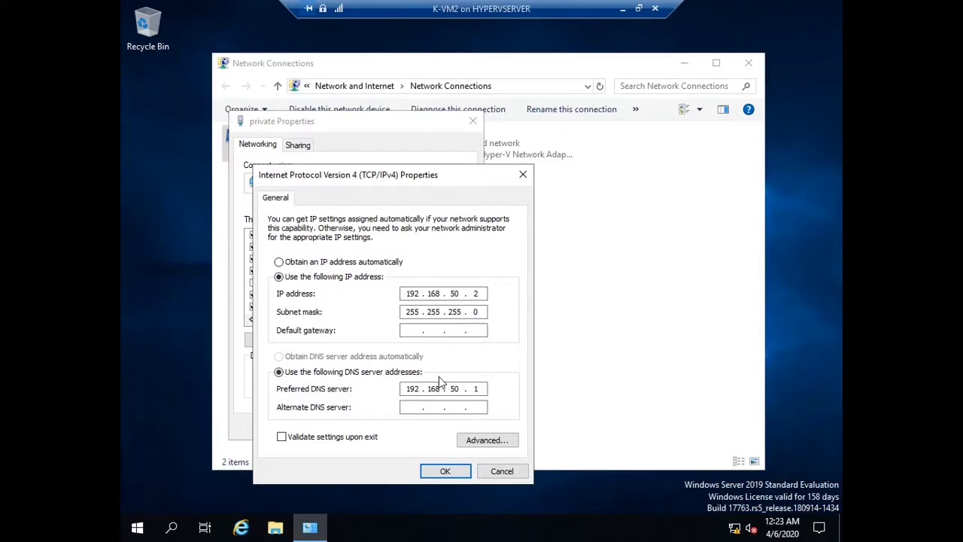
click(502, 470)
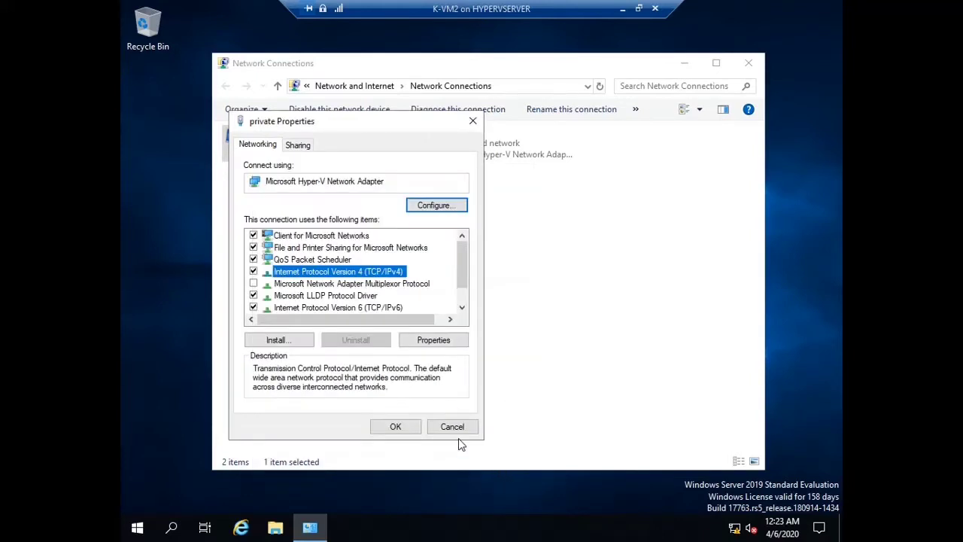
click(452, 428)
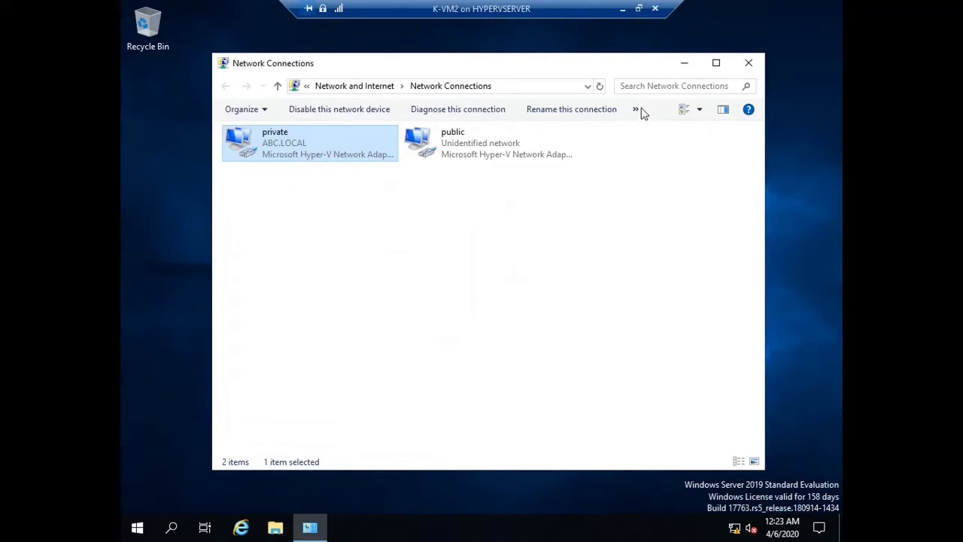
Close Network Connections, launch Server Manager and go to the Remote Access page for K-VM2
click(749, 64)
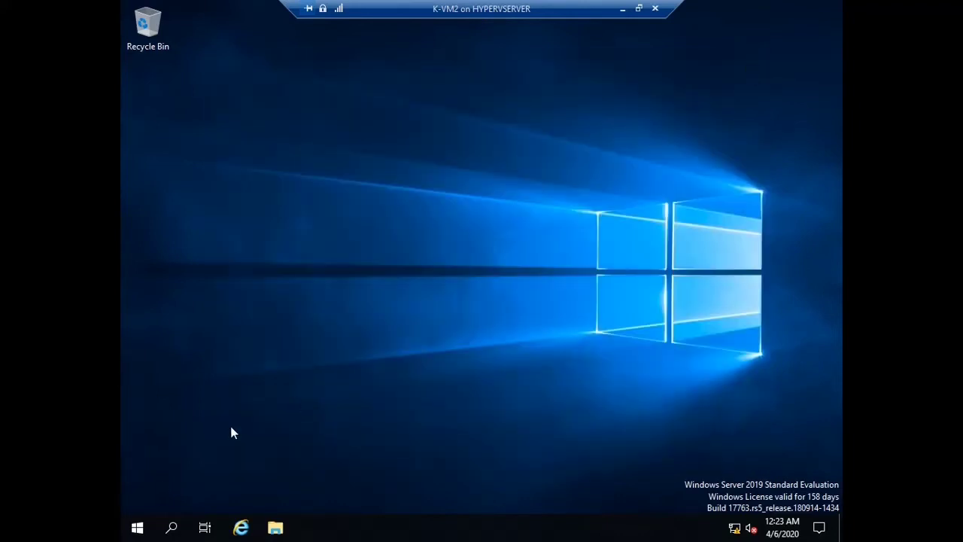
click(137, 527)
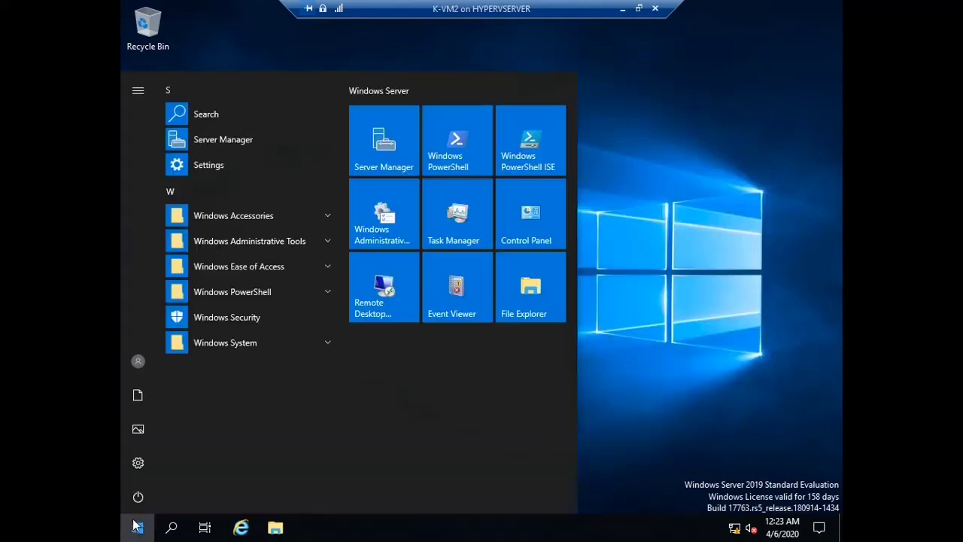
click(363, 157)
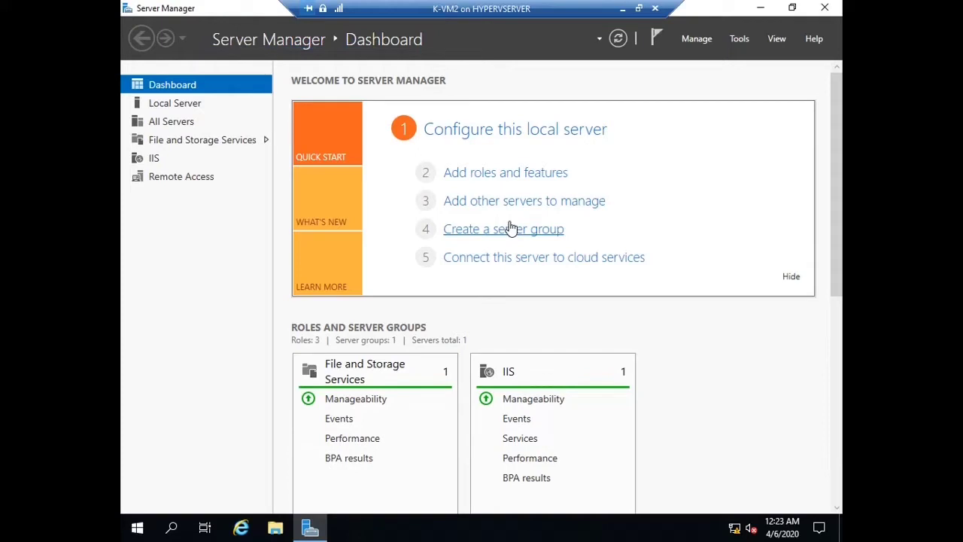
click(173, 184)
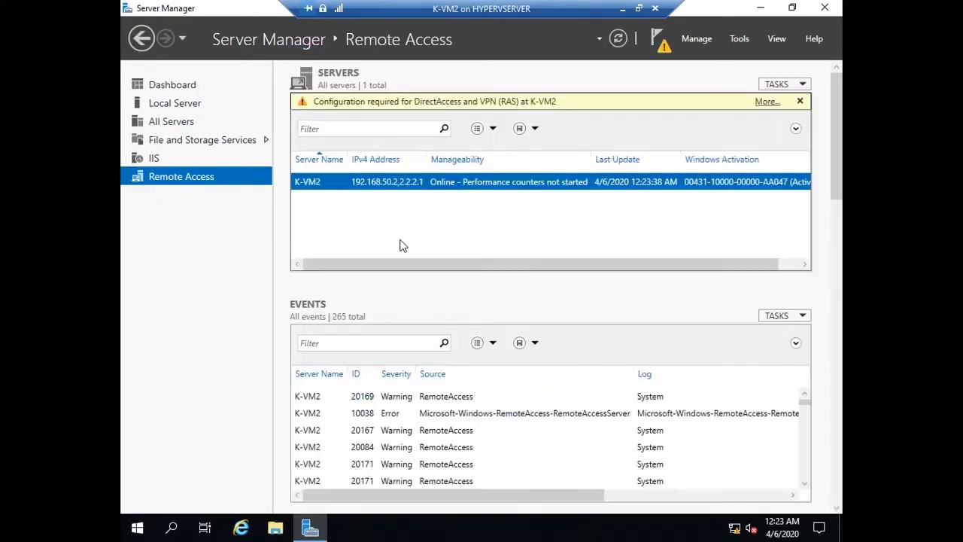
right_click(452, 186)
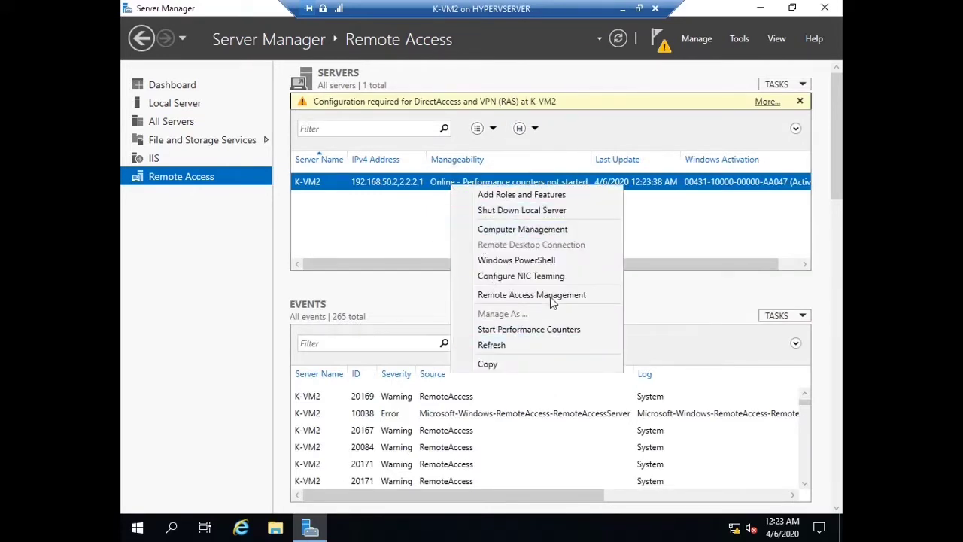
click(661, 250)
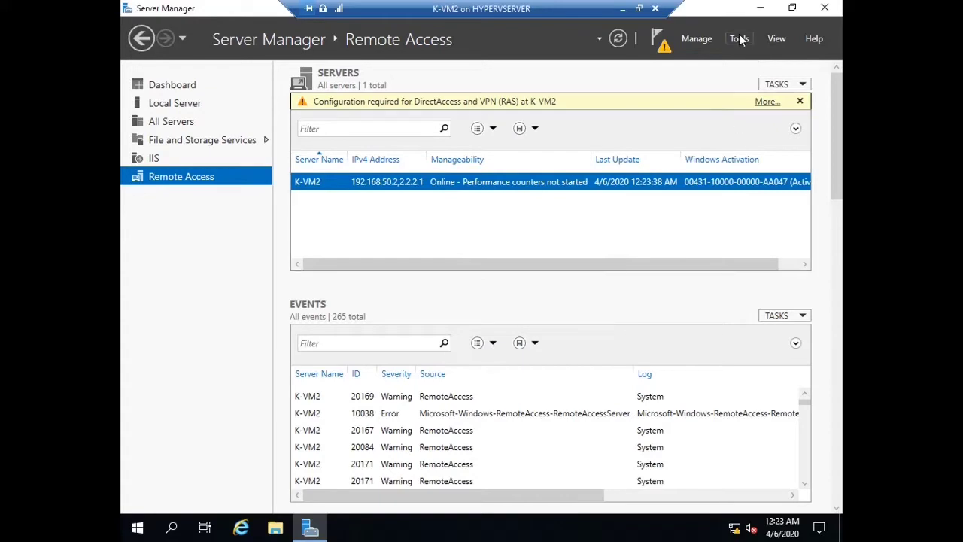
click(740, 38)
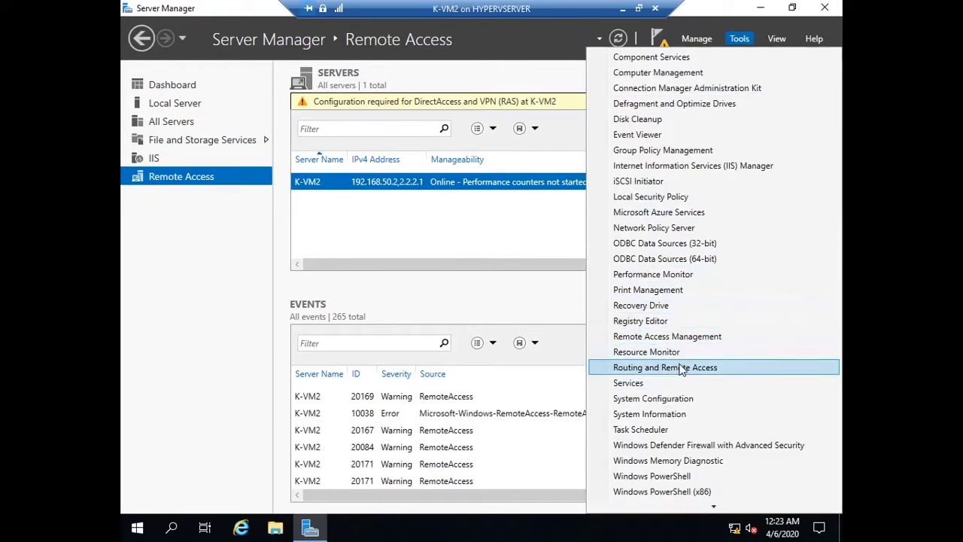
Set up Routing and Remote Access as a custom configuration with only demand-dial connections, then start the service
click(729, 372)
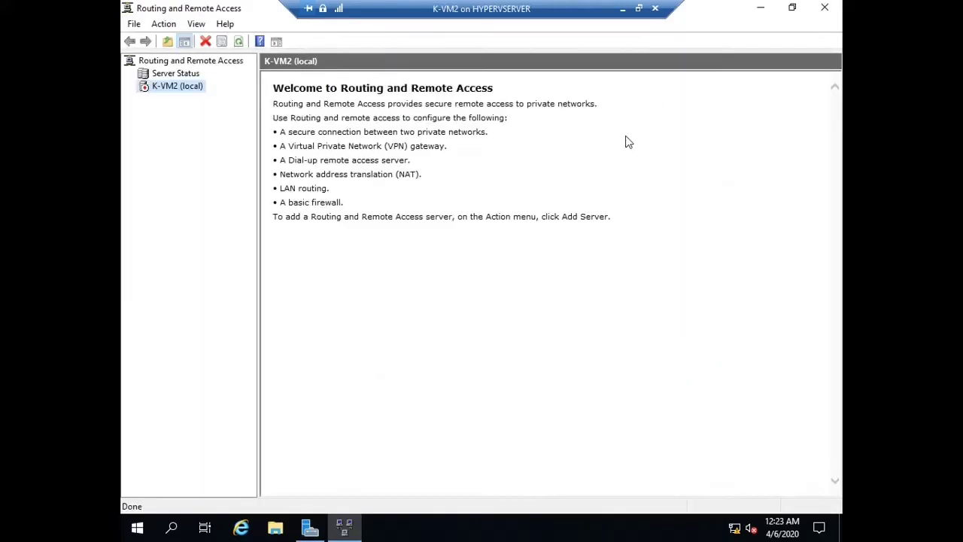
right_click(169, 90)
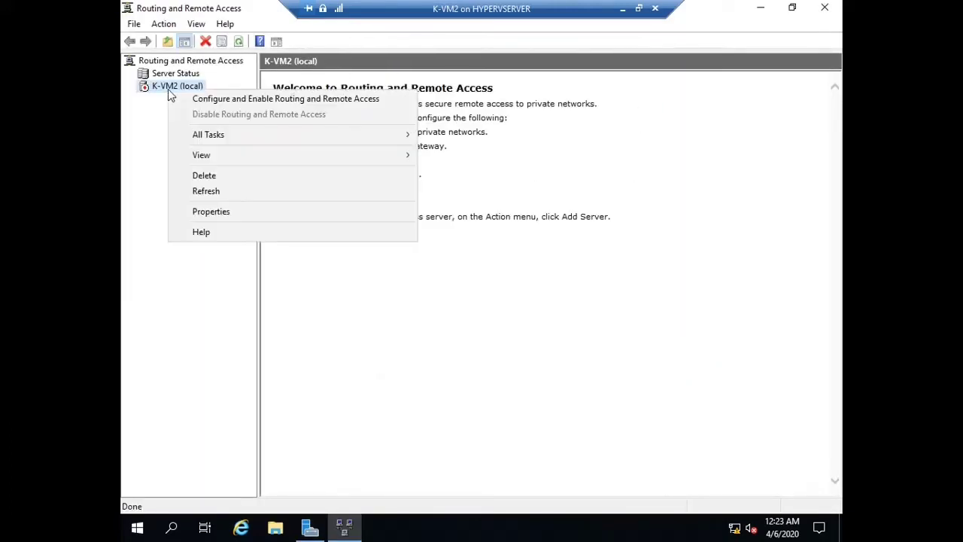
click(199, 99)
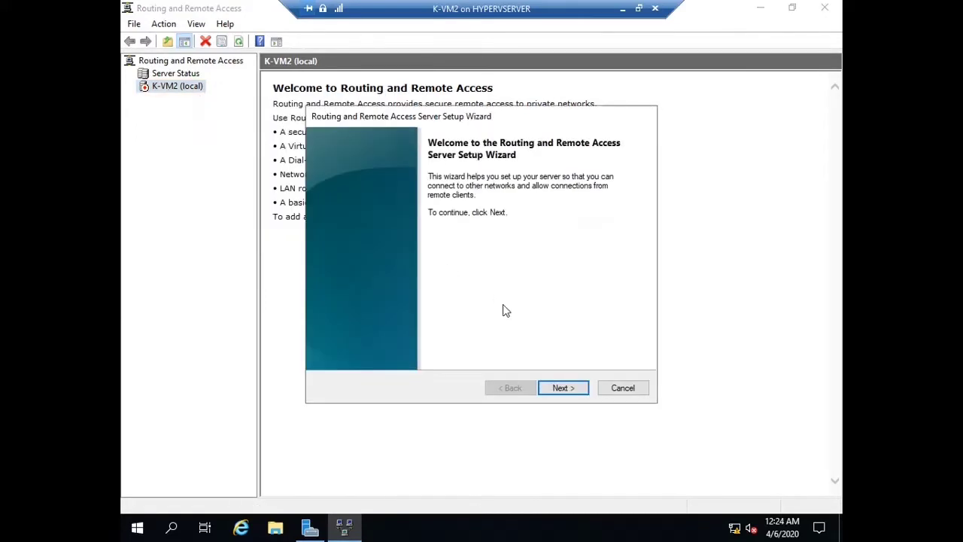
click(566, 396)
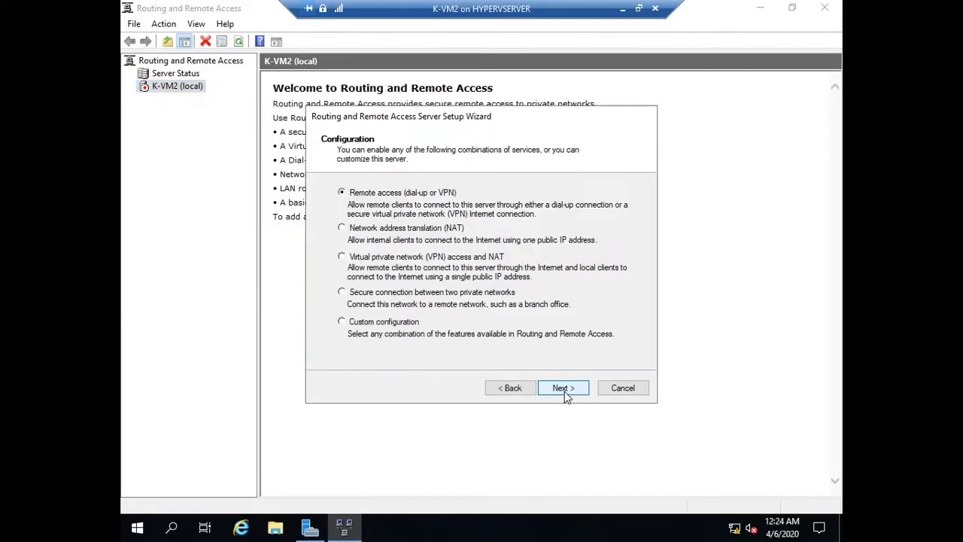
click(393, 323)
click(564, 389)
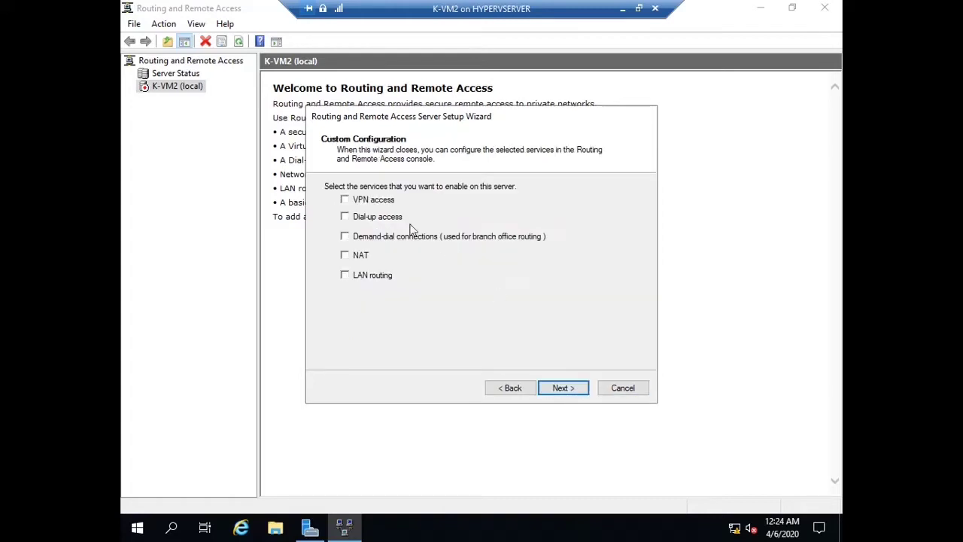
click(344, 236)
click(583, 389)
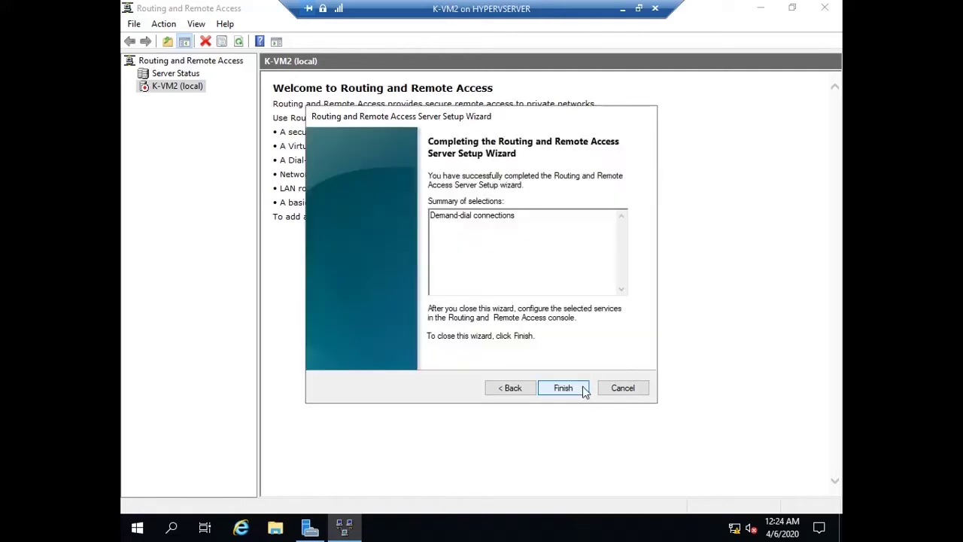
click(582, 388)
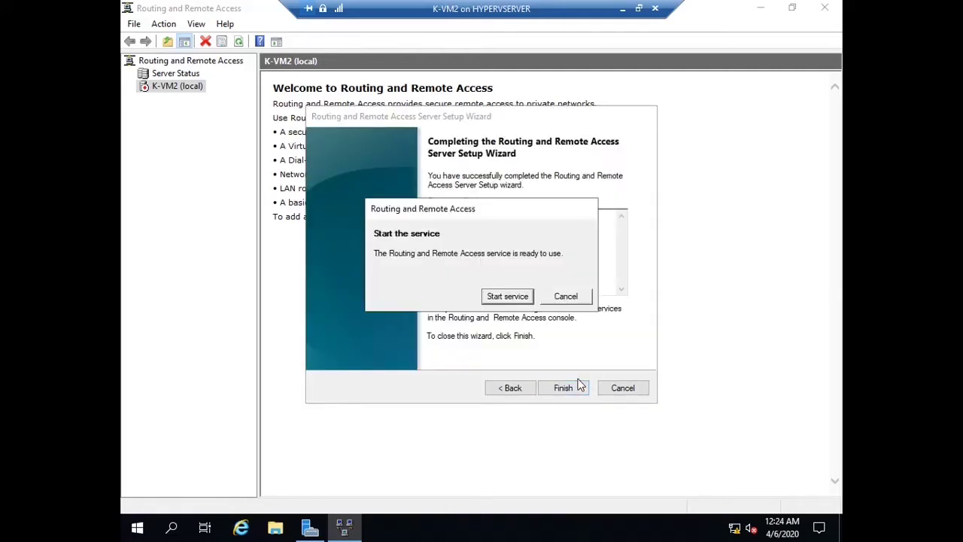
click(501, 298)
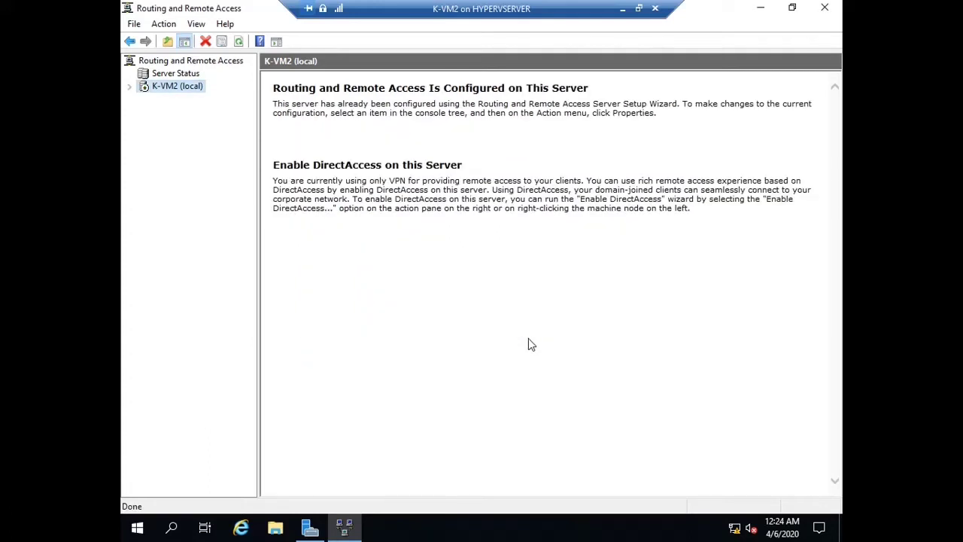
Start a new demand-dial interface under K-VM2's Network Interfaces and name it Branchrouter
click(131, 86)
click(174, 102)
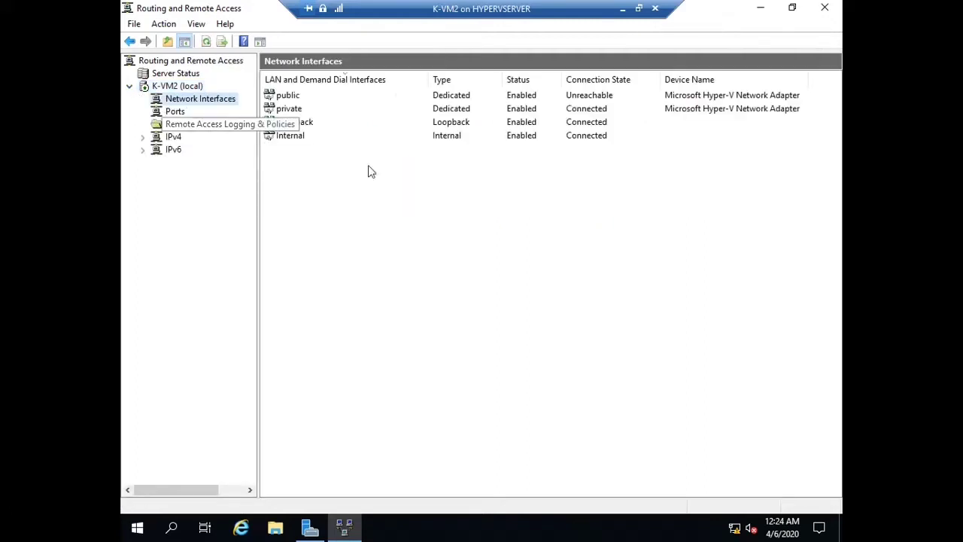
right_click(224, 101)
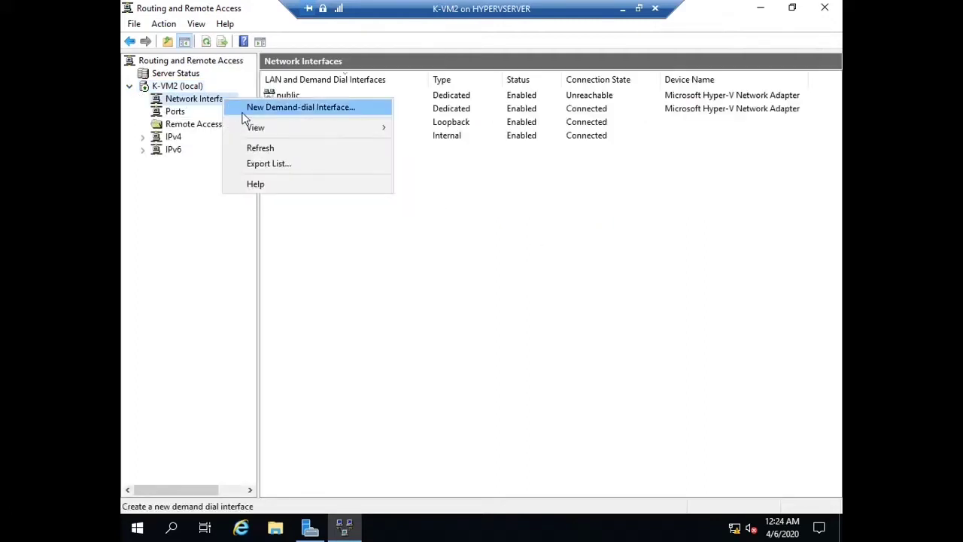
click(260, 107)
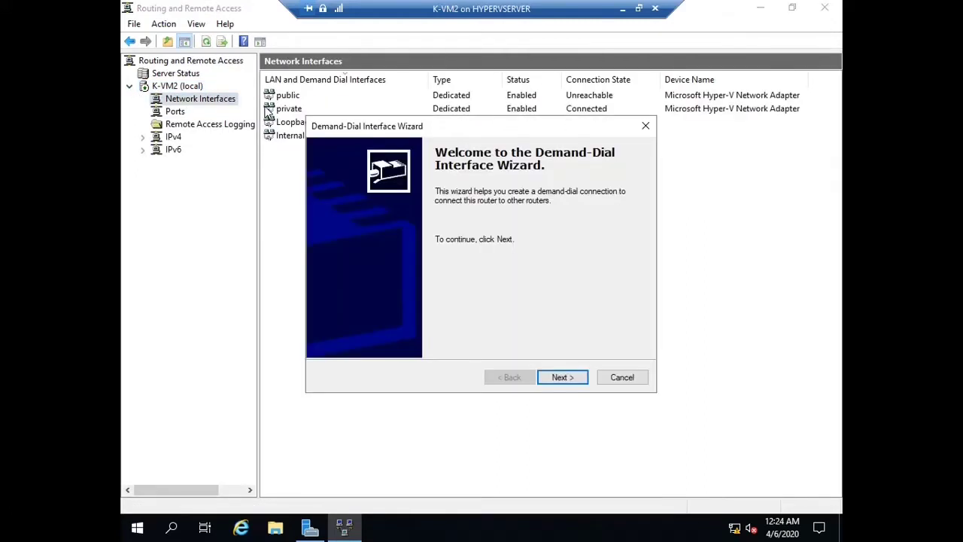
click(551, 382)
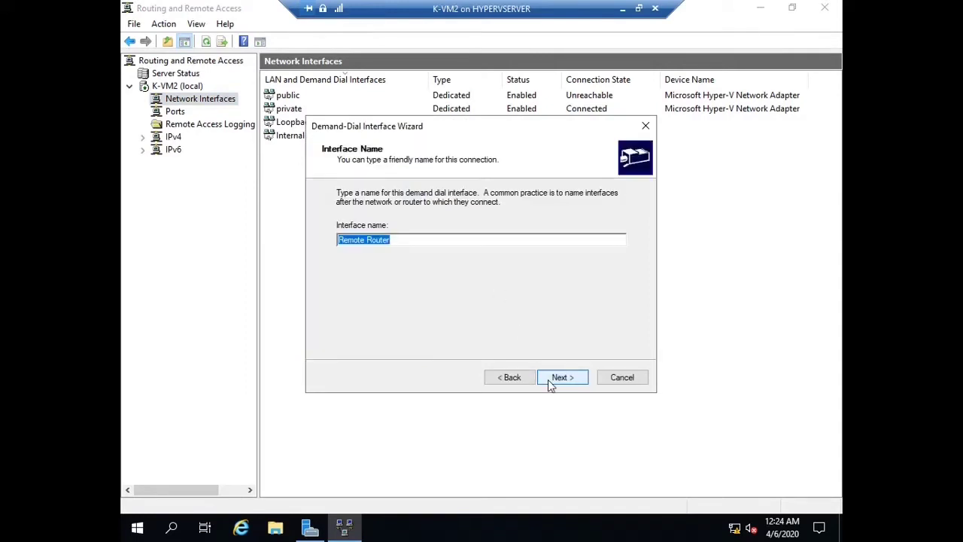
text(Branchrouter)
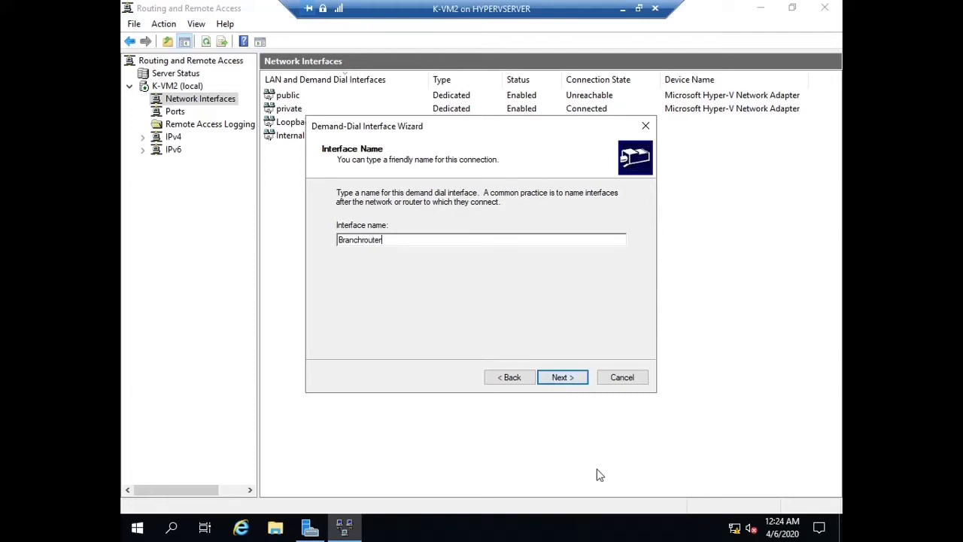
Choose a VPN connection of type IKEv2 with destination 2.2.2.2
click(561, 380)
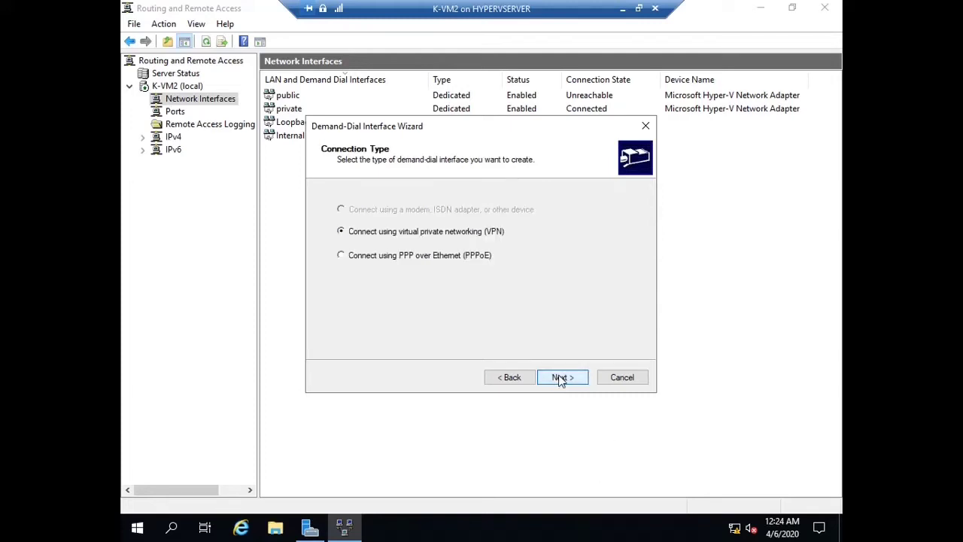
click(568, 382)
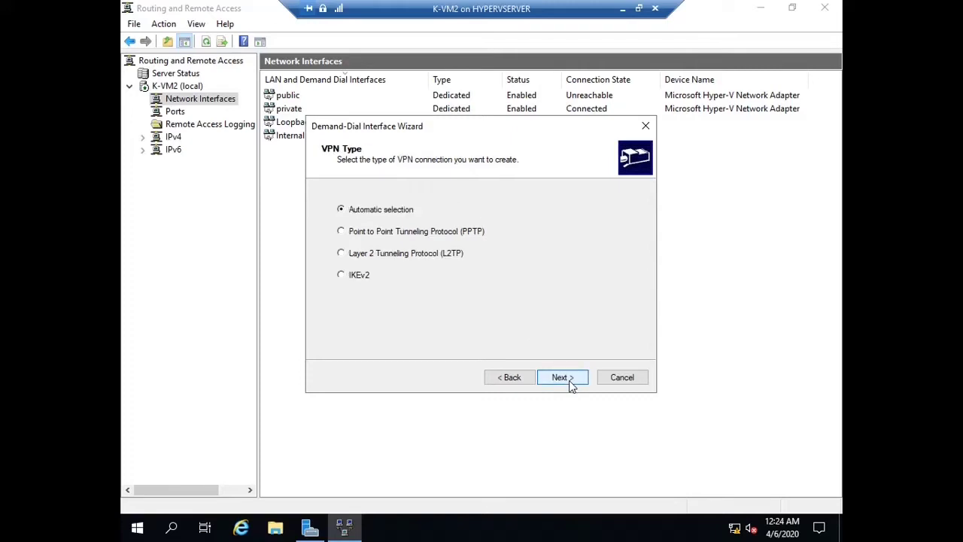
click(359, 276)
click(565, 382)
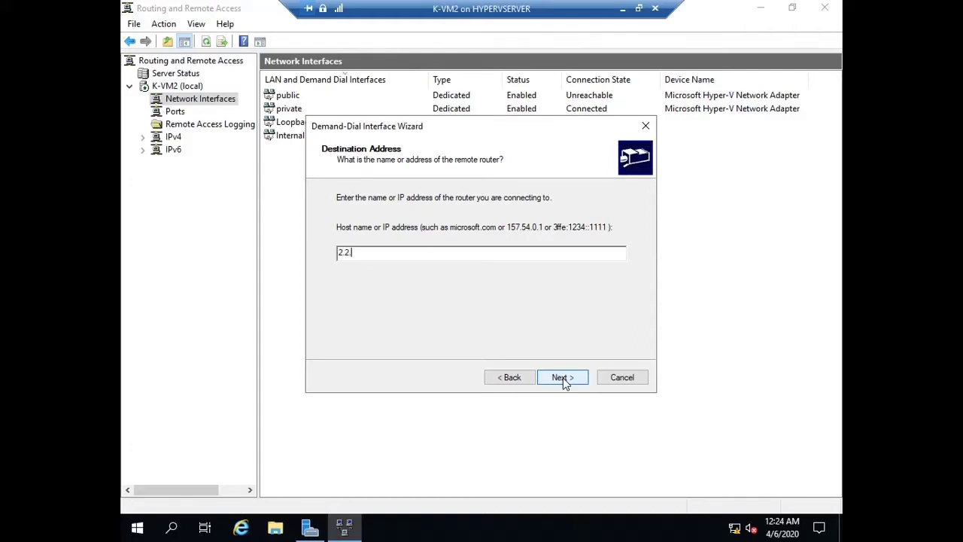
click(577, 386)
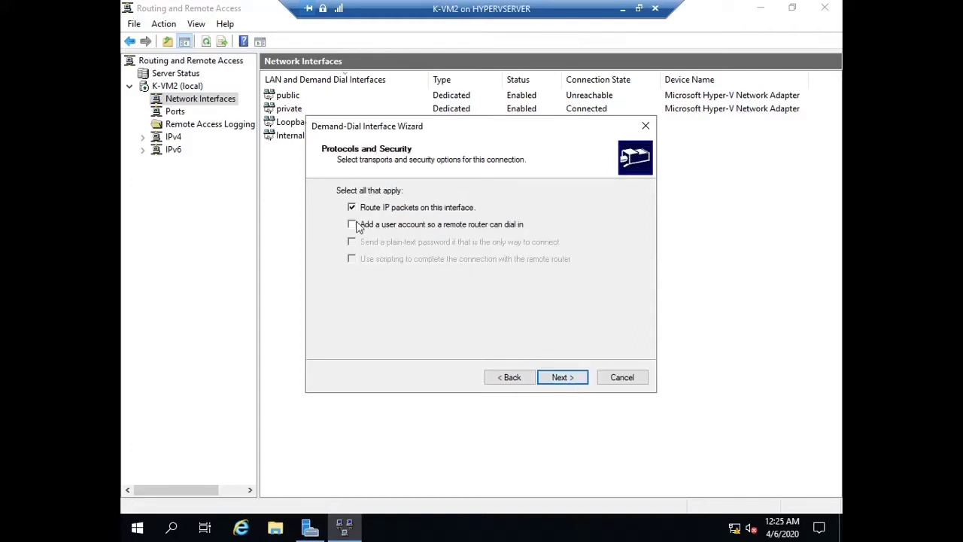
Enable a dial-in user account for the remote router and begin adding a static route
click(353, 224)
click(575, 382)
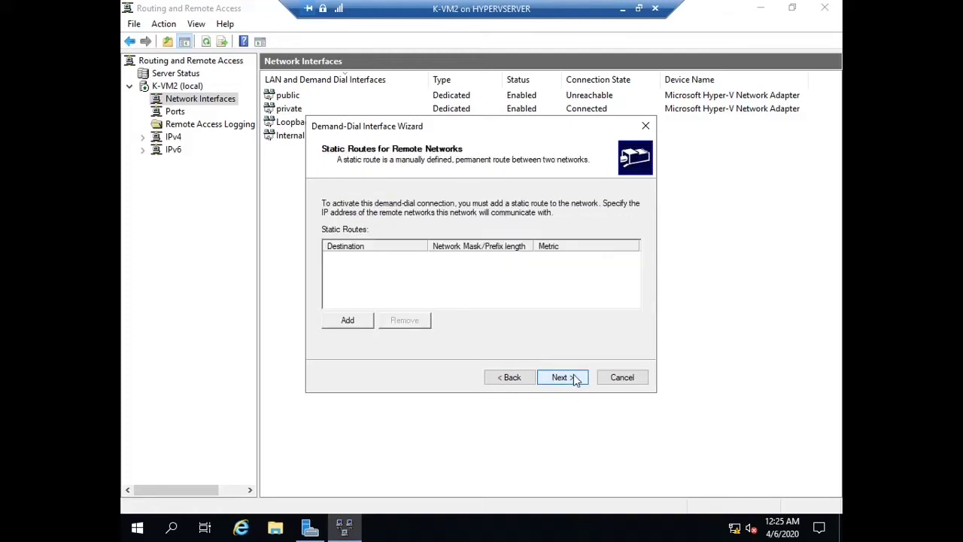
click(358, 322)
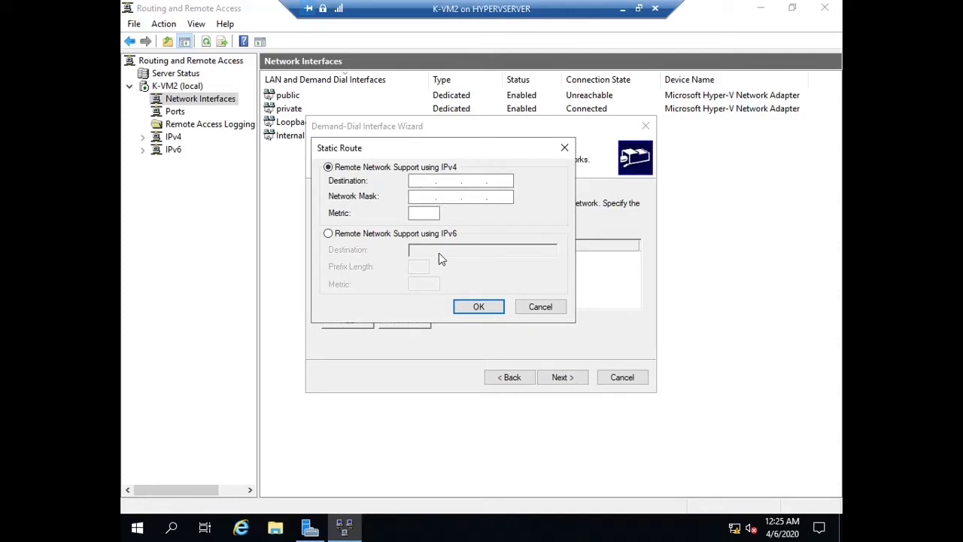
Check D-VM1's IPv4 address on the other Hyper-V host, then return to K-VM2
click(622, 9)
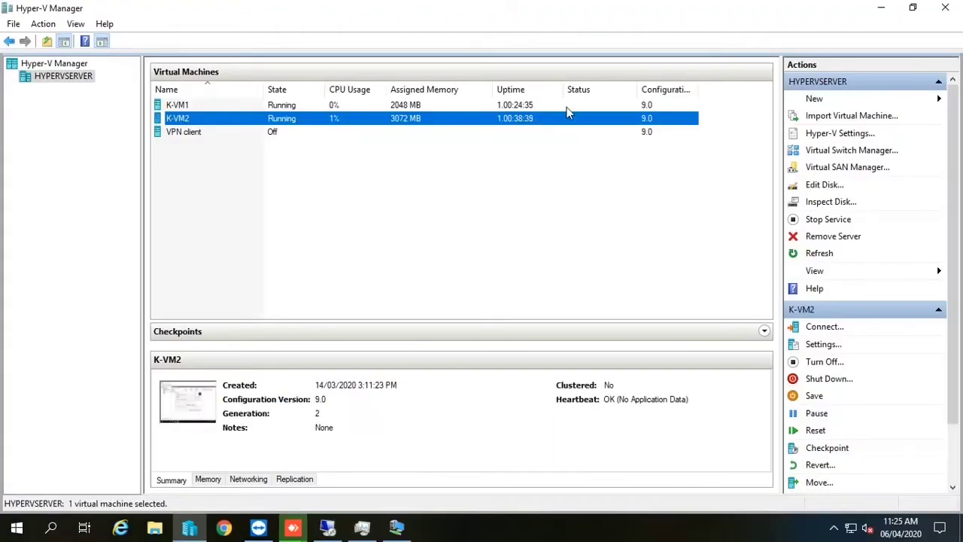
click(329, 528)
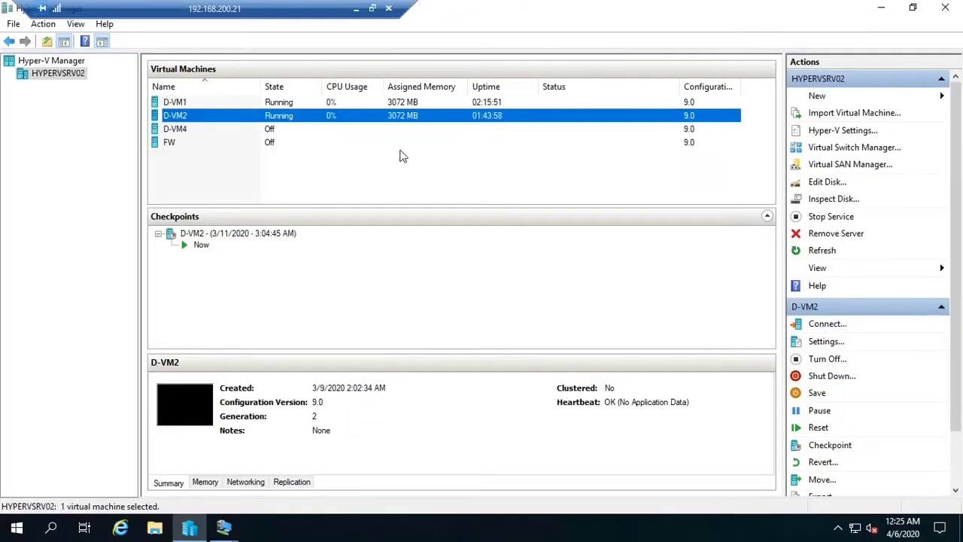
click(243, 102)
double_click(233, 110)
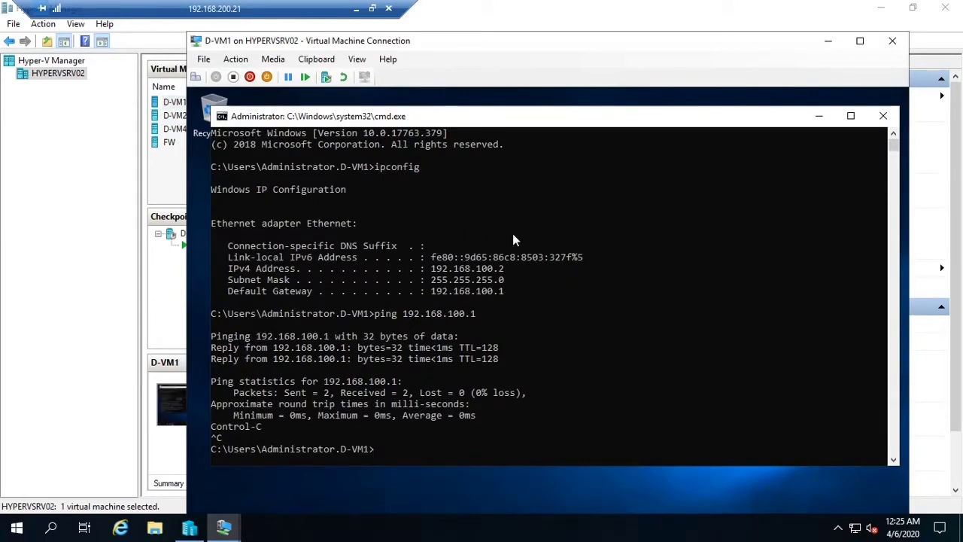
drag(514, 269, 453, 268)
click(355, 9)
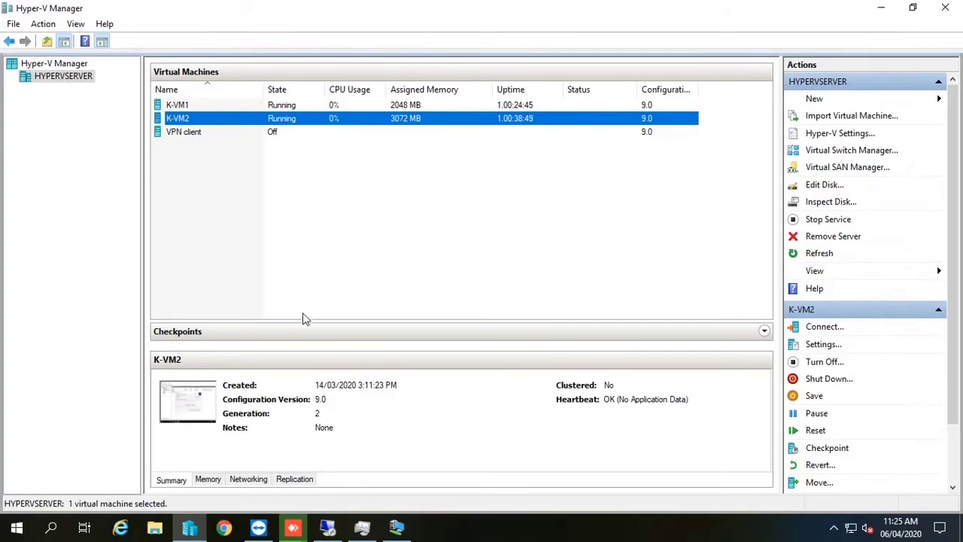
click(397, 519)
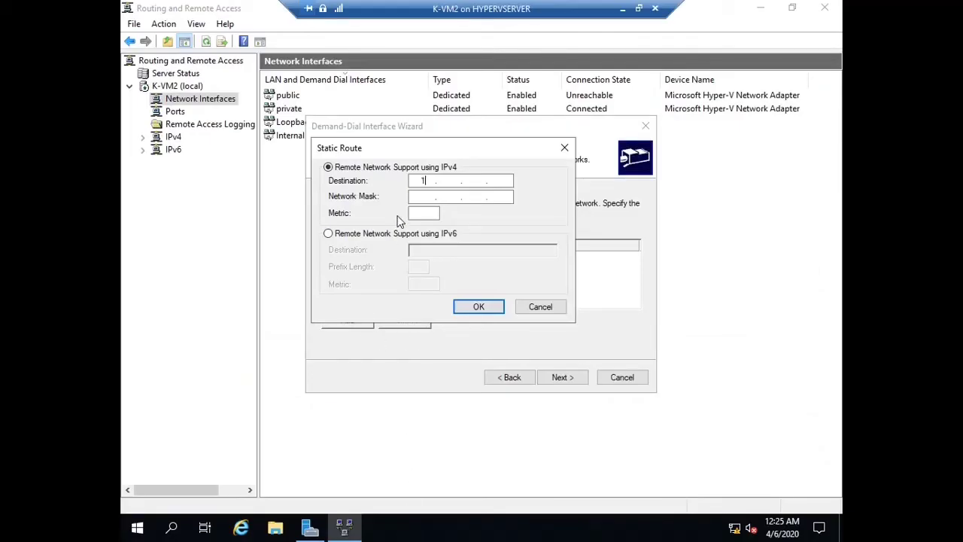
Add the static route 192.168.100.0 / 255.255.255.0 with metric 20
text(92168100)
text(255.)
text(255.)
text(255.0)
key(Tab)
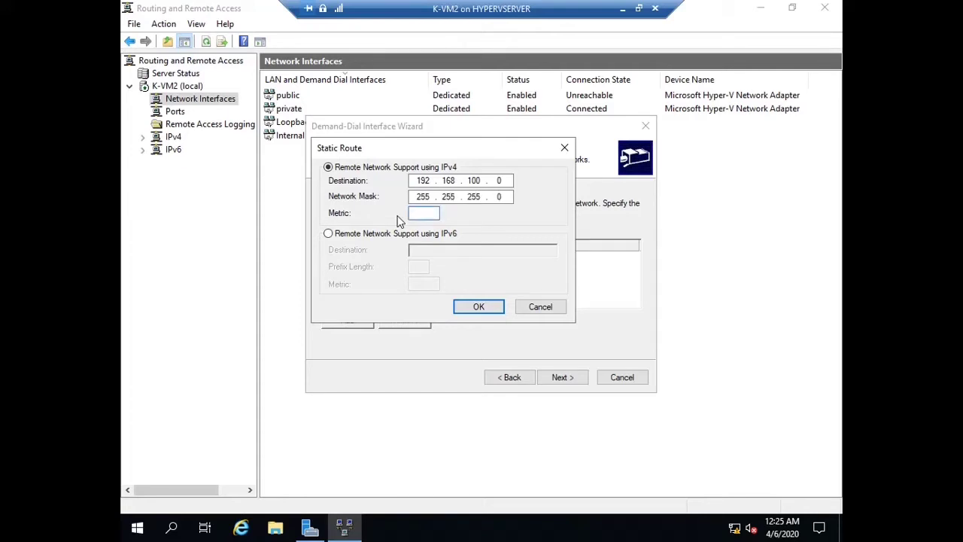
text(20)
click(488, 305)
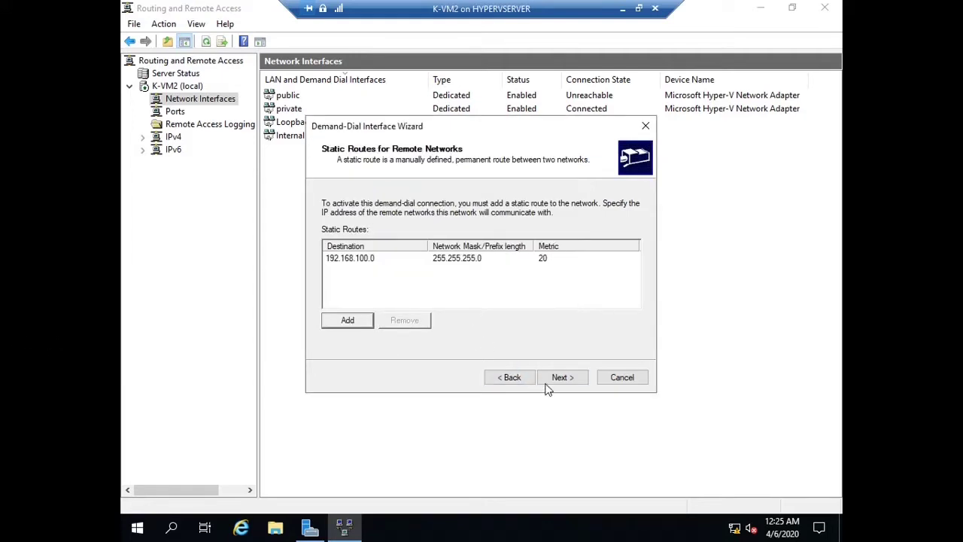
Set the dial-in credentials, leave dial-out empty, and finish the Branchrouter interface
click(547, 383)
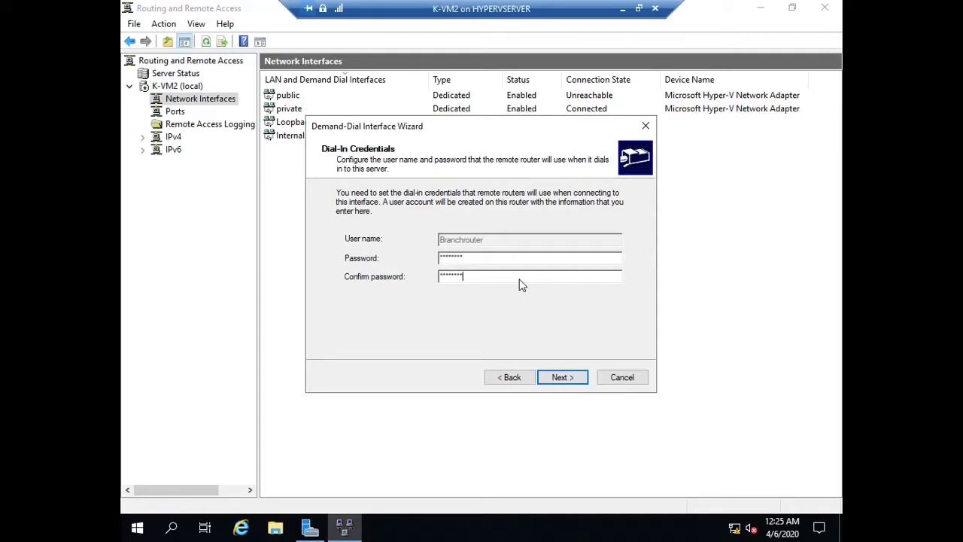
click(575, 380)
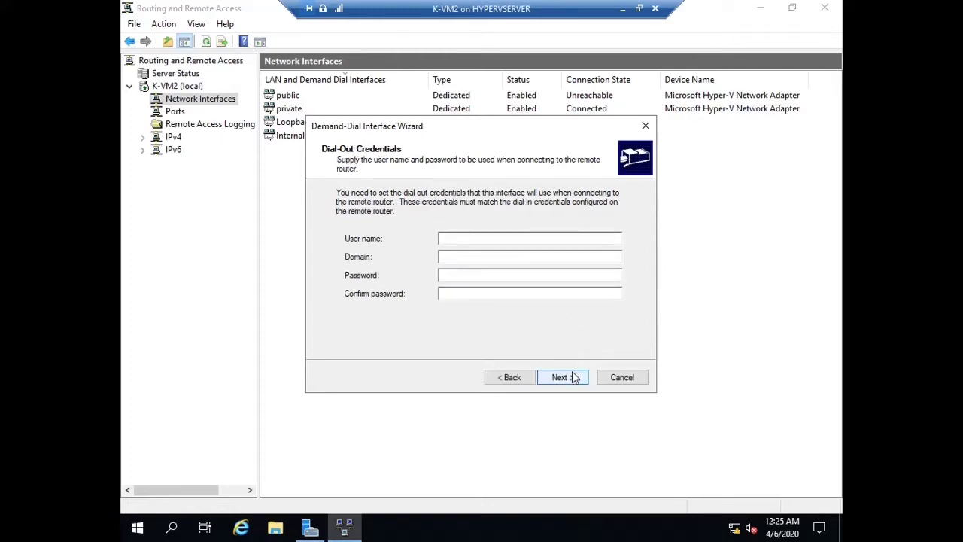
click(570, 384)
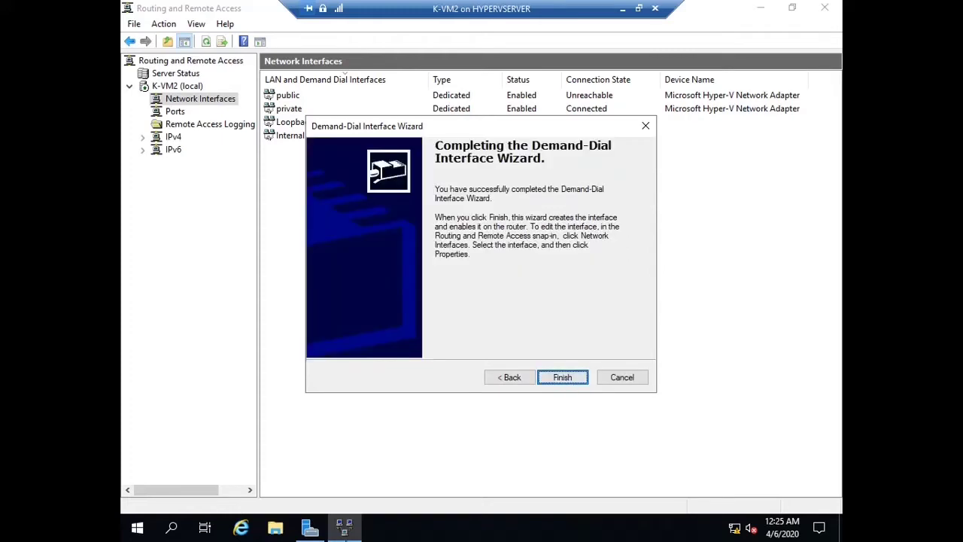
click(553, 382)
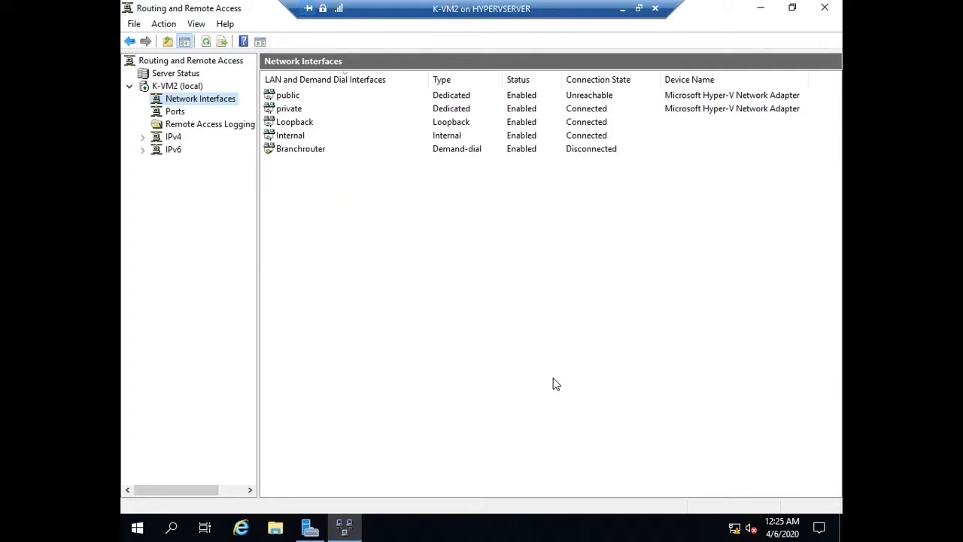
In Branchrouter's Security properties, switch to preshared key authentication, enter the key and save
right_click(316, 149)
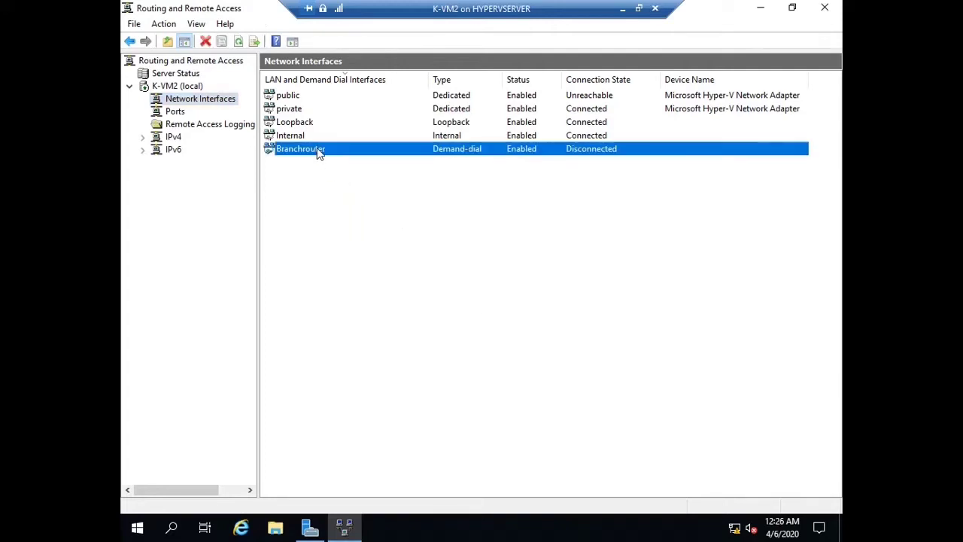
click(367, 358)
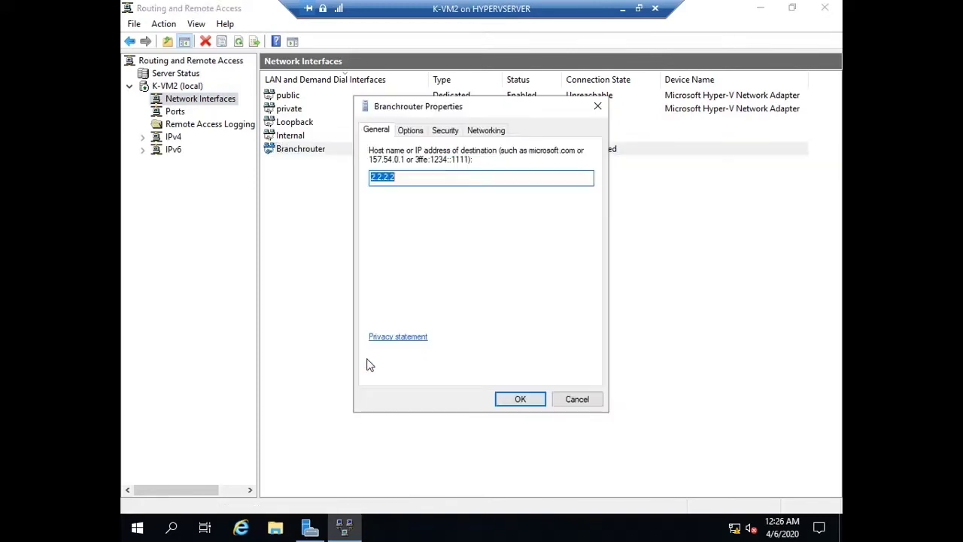
click(410, 131)
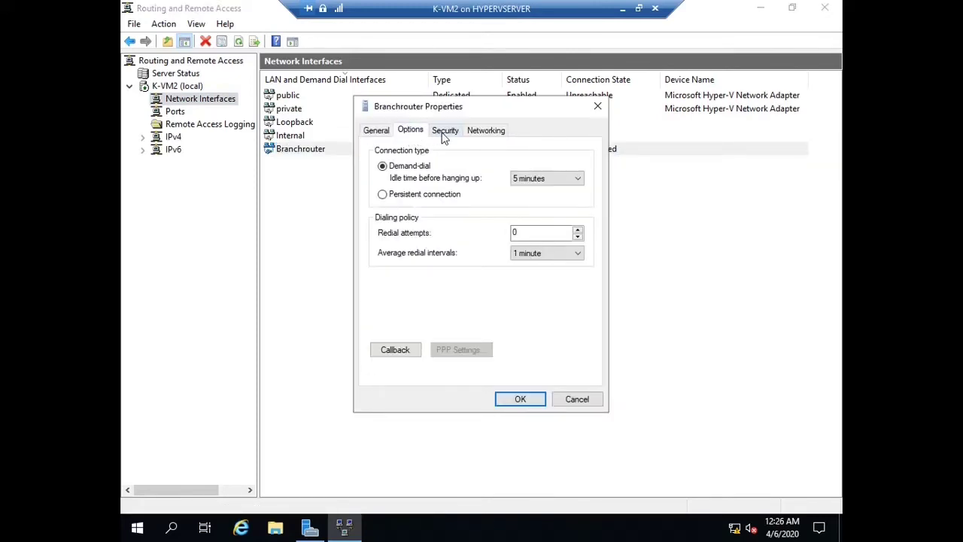
click(445, 132)
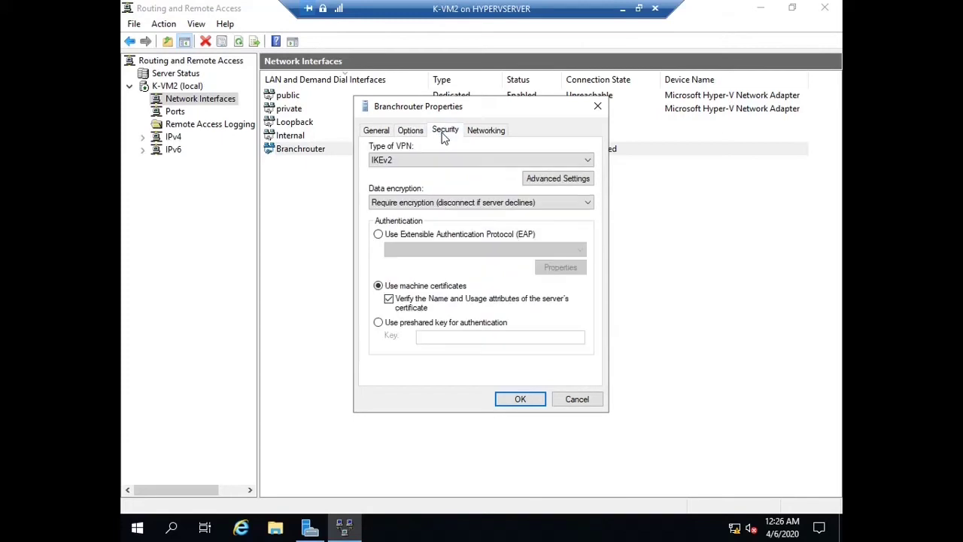
click(555, 178)
click(543, 293)
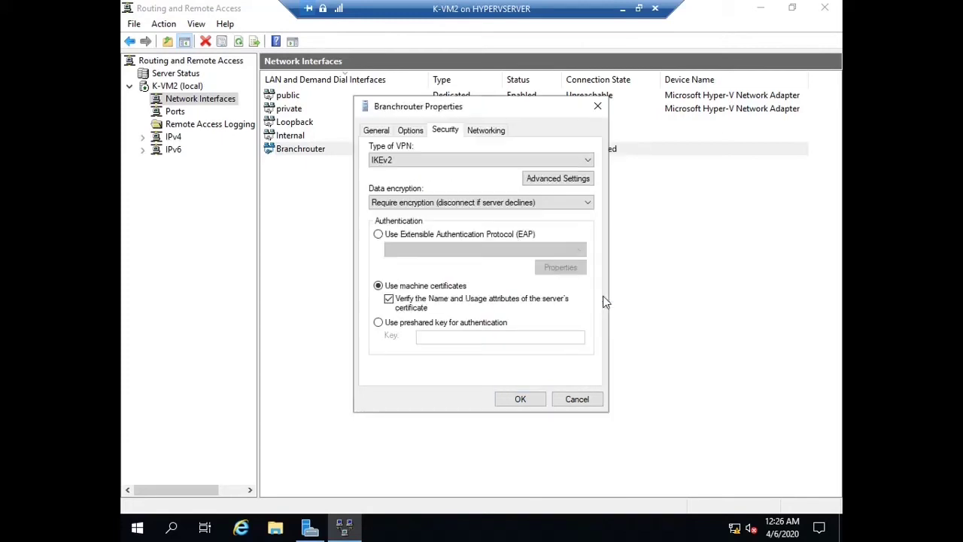
click(380, 323)
click(443, 339)
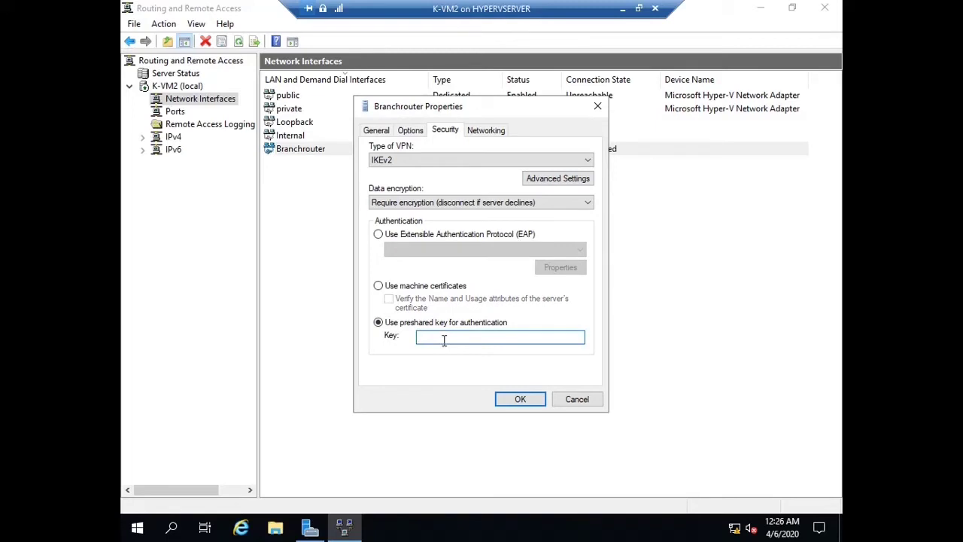
text(12345678)
click(515, 400)
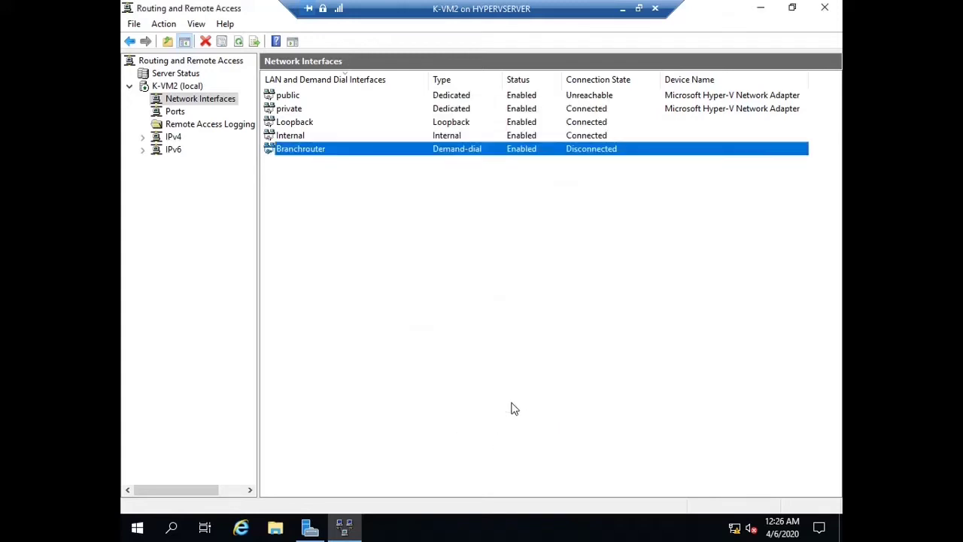
Set aside the K-VM2 and D-VM1 connections and open a connection to D-VM2
click(638, 8)
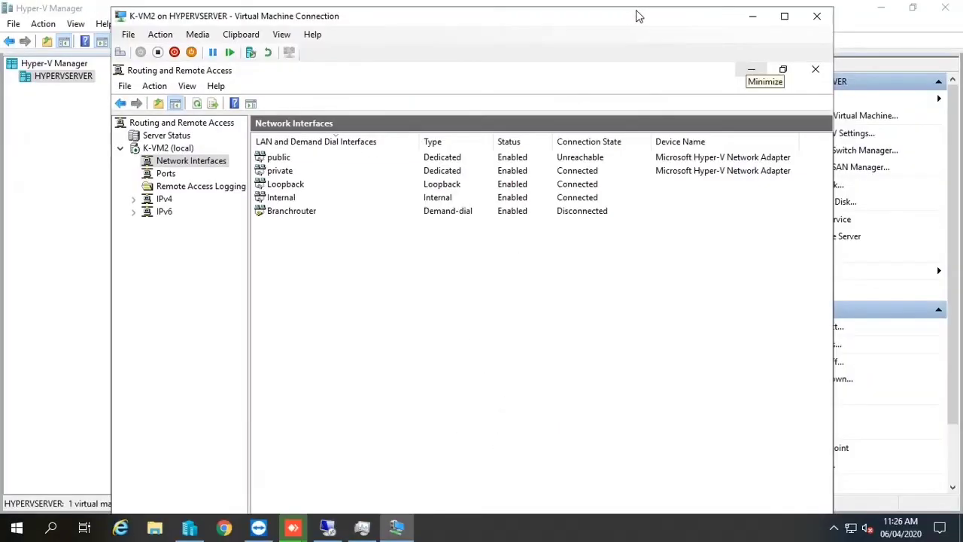
click(752, 16)
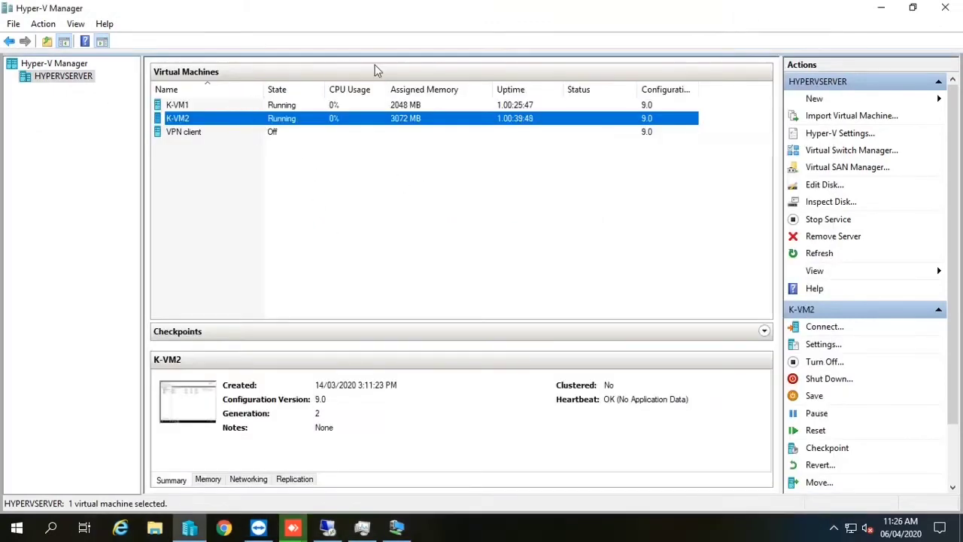
click(326, 529)
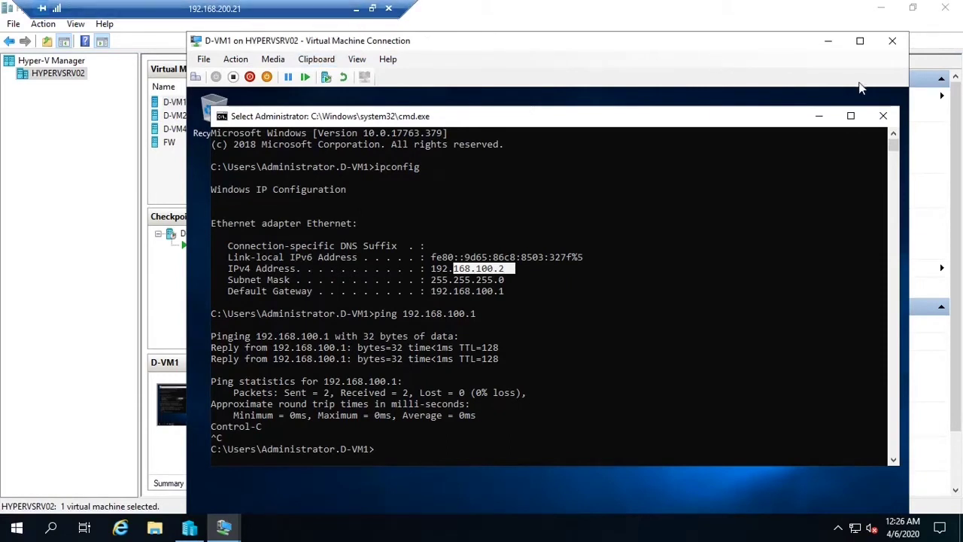
click(829, 41)
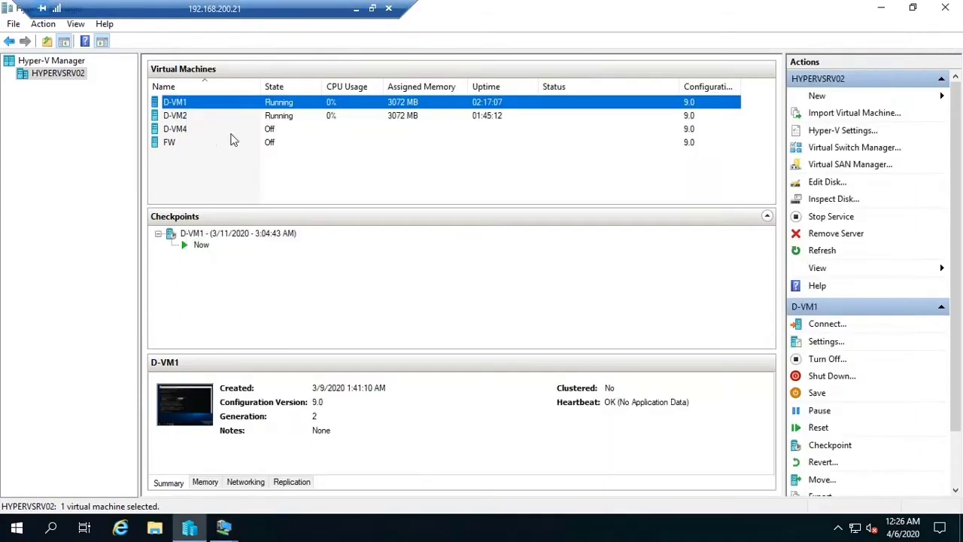
click(179, 117)
double_click(189, 119)
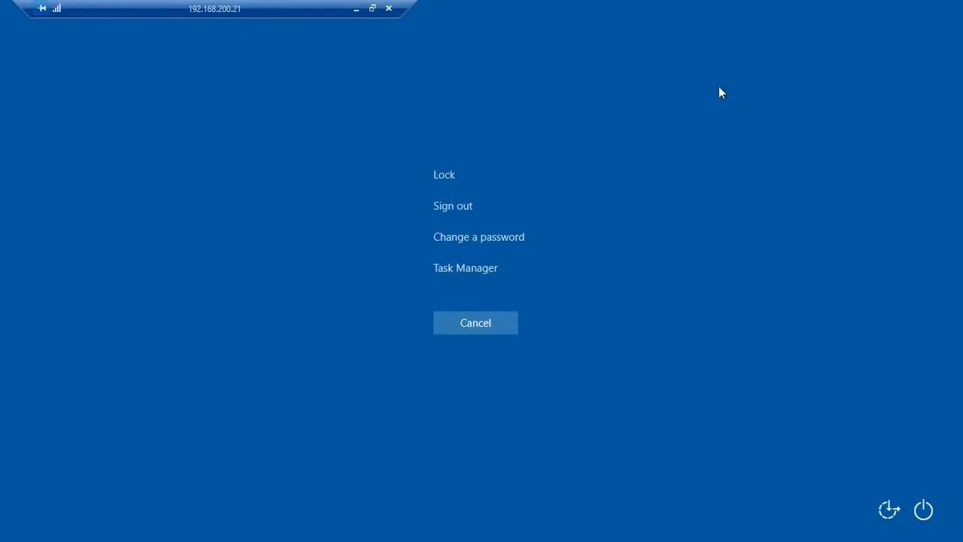
Send Ctrl+Alt+Delete to D-VM2, sign in with the password, and go full screen
key(Escape)
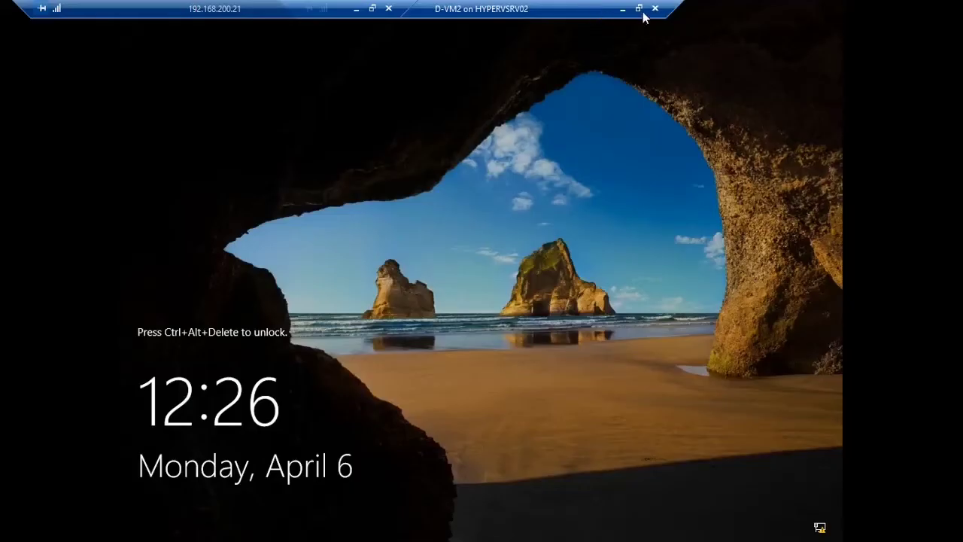
click(639, 8)
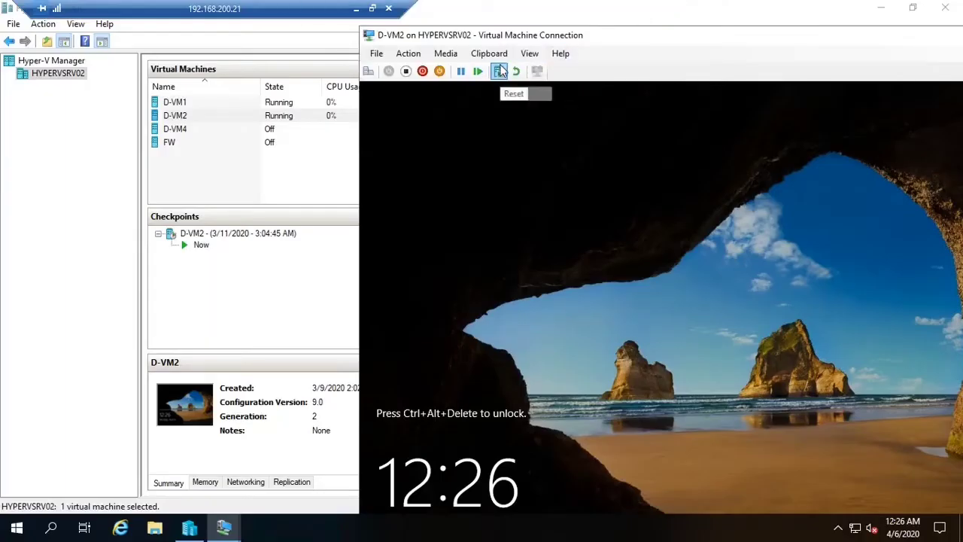
click(409, 54)
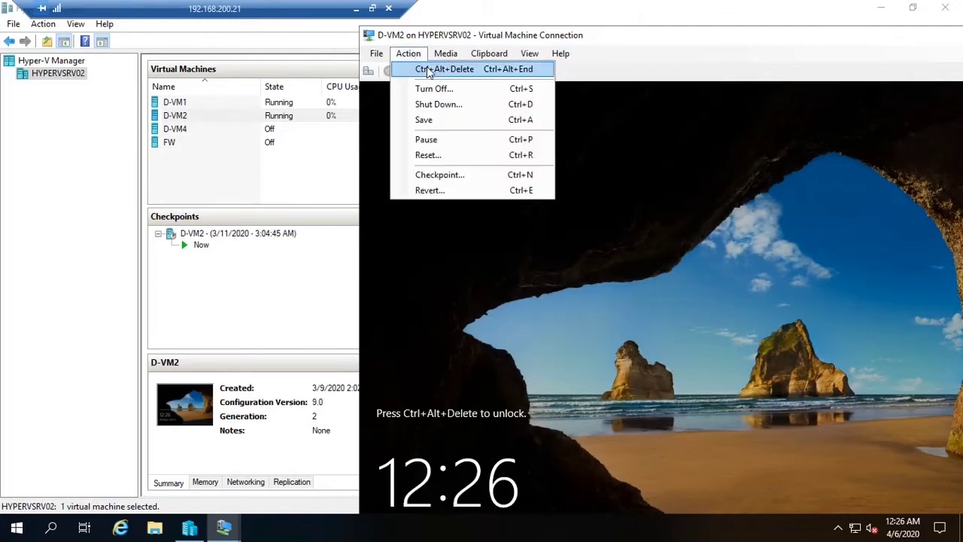
click(430, 68)
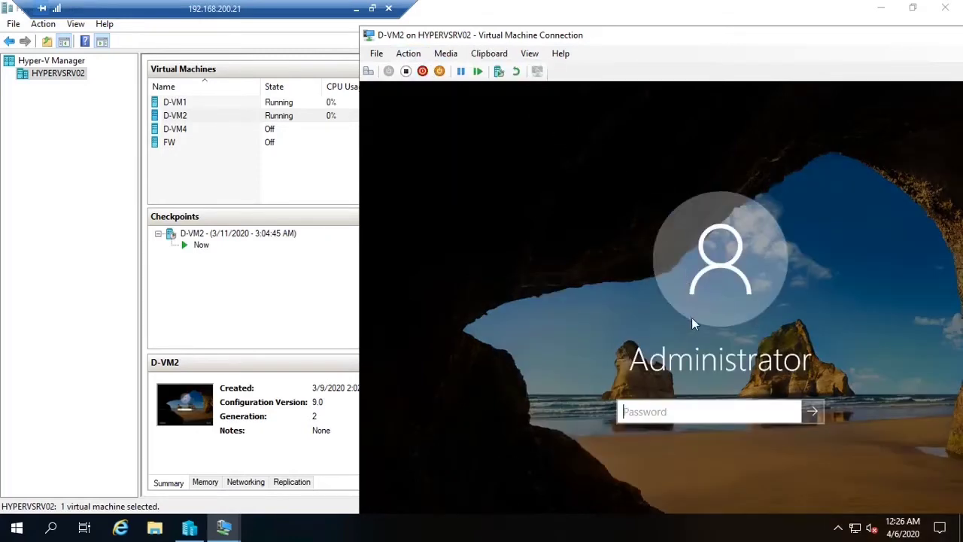
text(•••••••••)
key(Return)
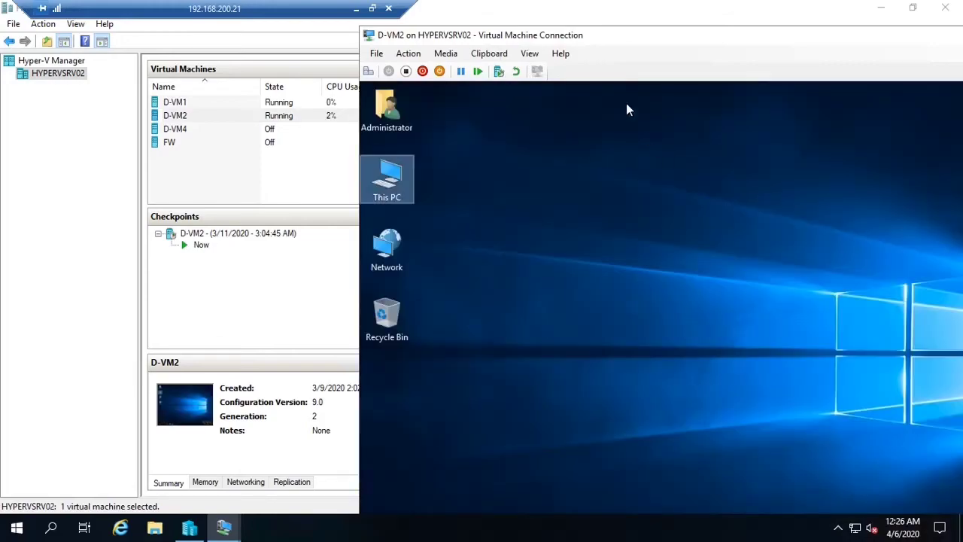
double_click(618, 36)
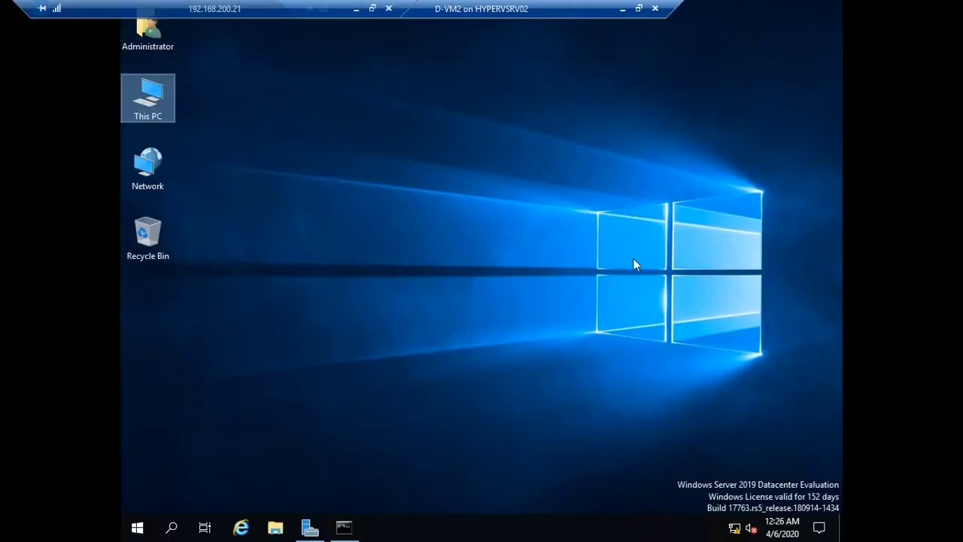
Run ncpa.cpl to open Network Connections on D-VM2
right_click(734, 528)
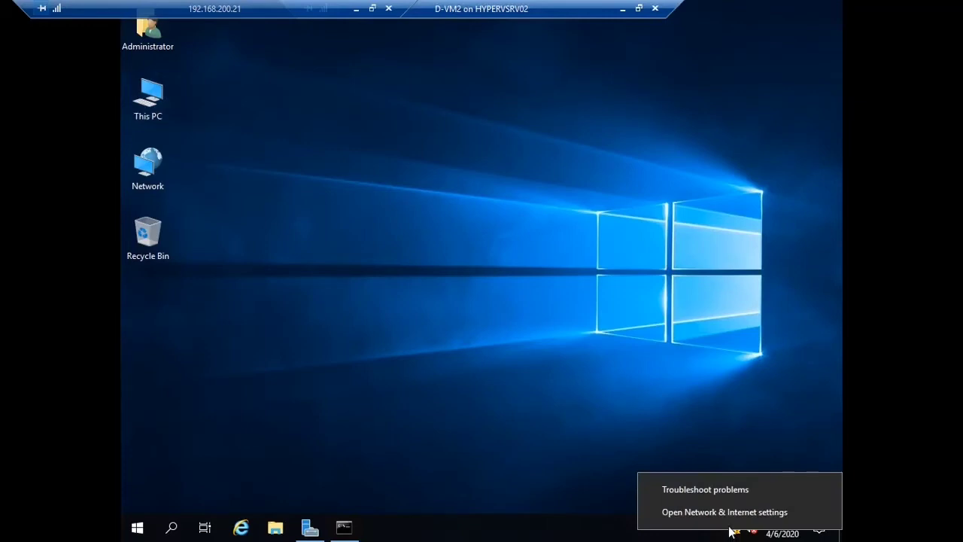
key(Escape)
key(super+r)
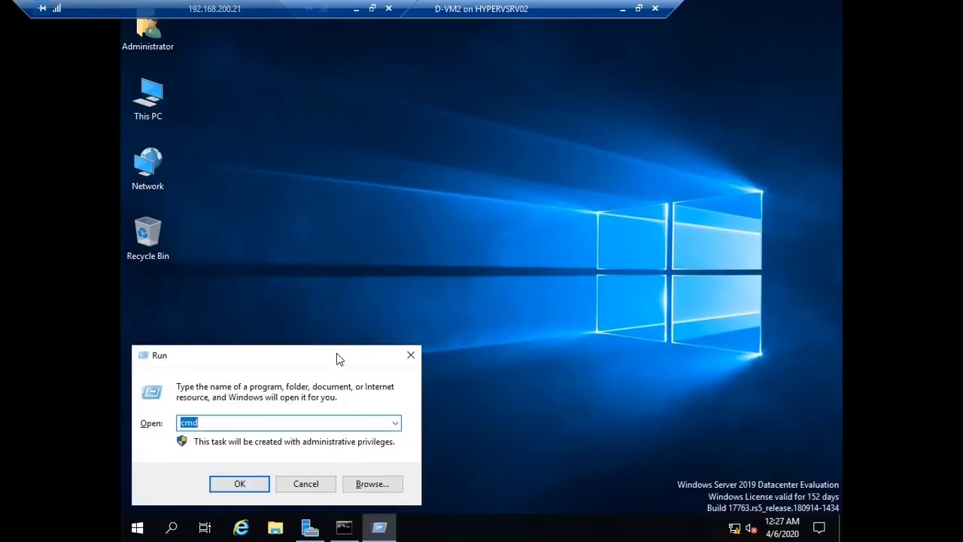
text(ncpa.cpl)
key(Return)
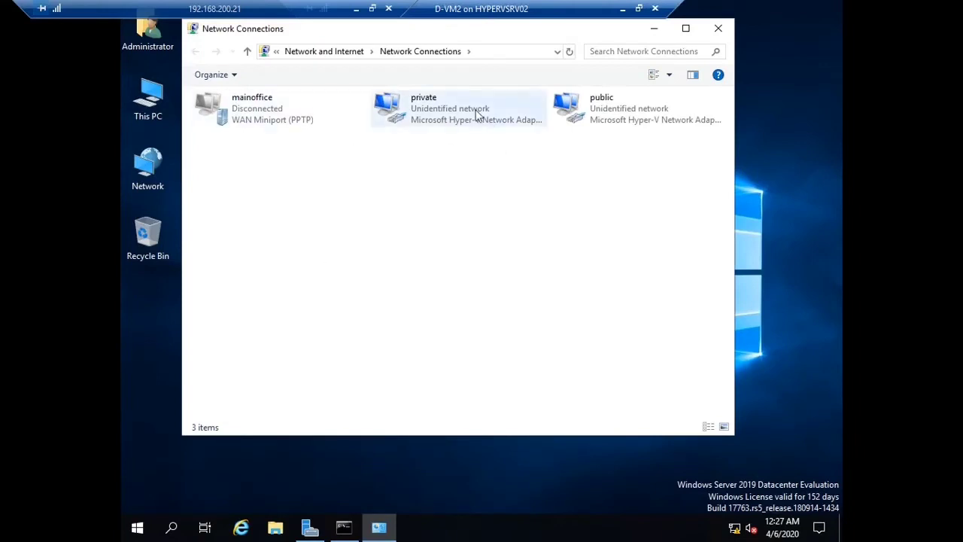
Clear the public adapter's preferred DNS server in its IPv4 settings and confirm
click(492, 118)
click(589, 106)
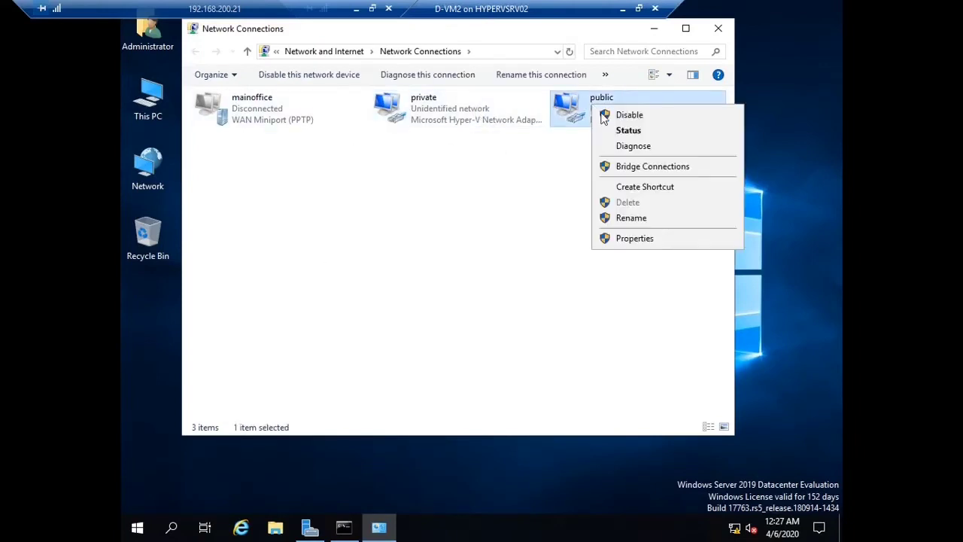
right_click(591, 105)
click(644, 240)
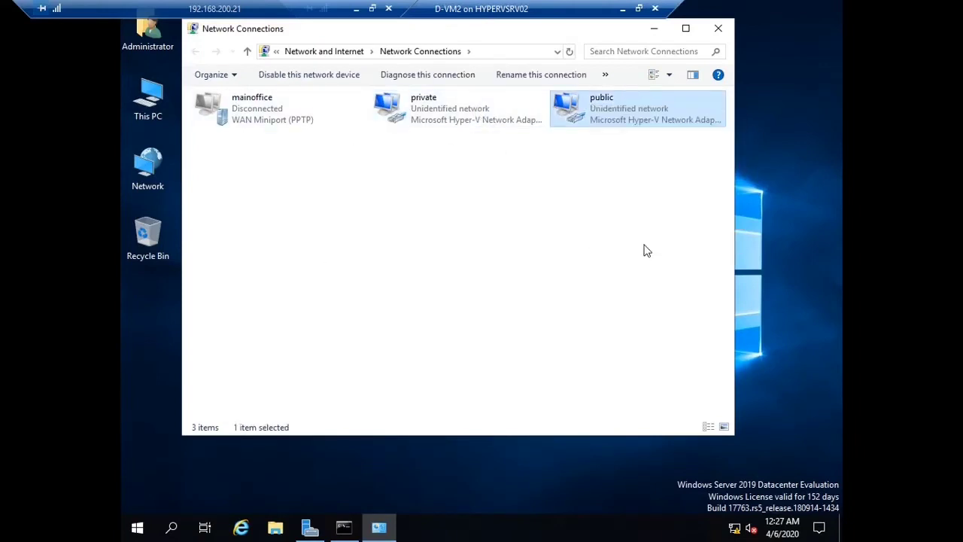
double_click(292, 237)
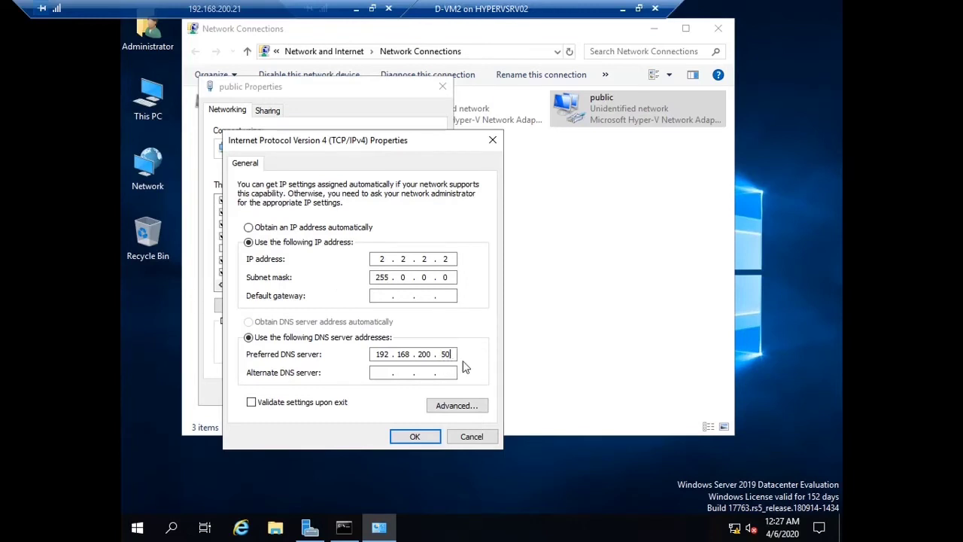
key(BackSpace)
key(BackSpace)
key(BackSpace)
key(BackSpace)
key(BackSpace)
key(BackSpace)
key(BackSpace)
key(BackSpace)
key(BackSpace)
key(BackSpace)
click(395, 439)
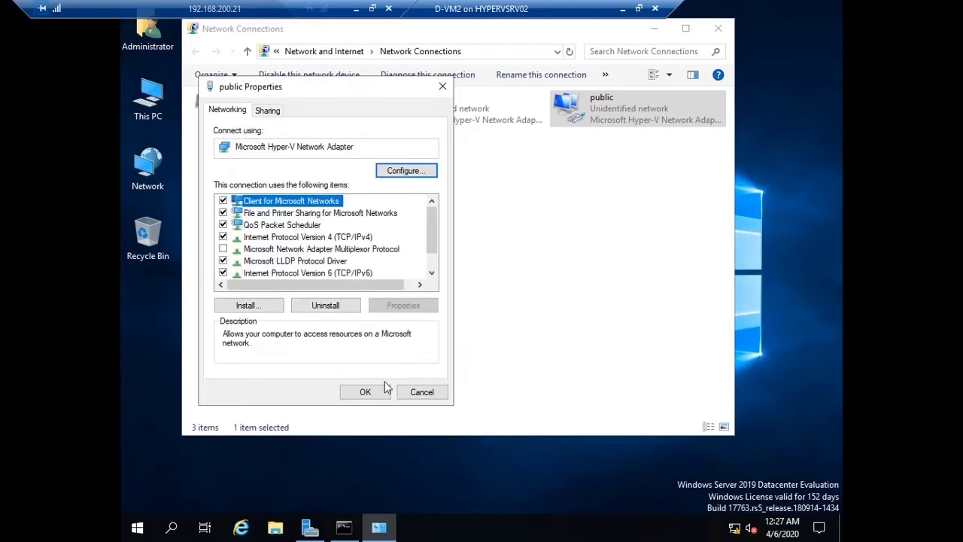
click(384, 389)
Confirm the private adapter's static 192.168.100.1/255.255.255.0 settings and close Network Connections
right_click(477, 121)
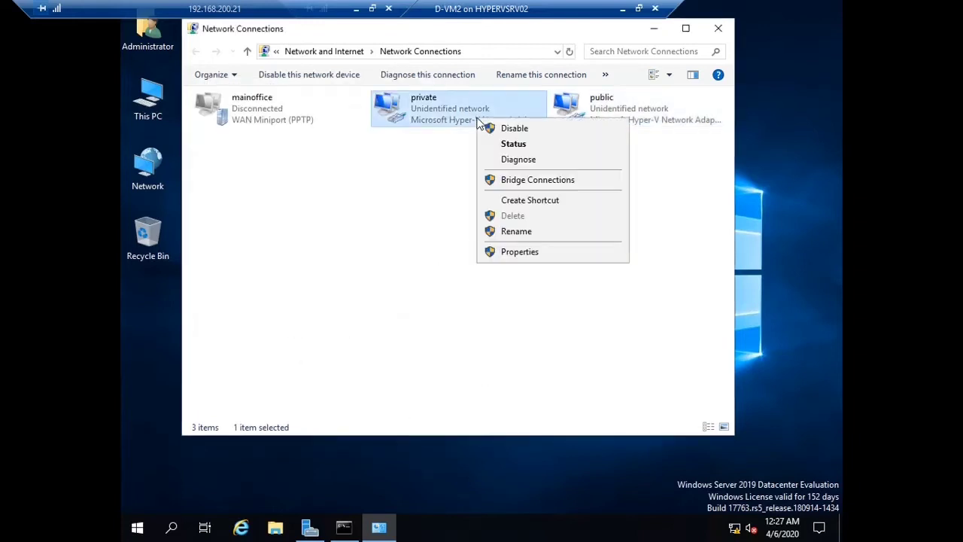
click(524, 252)
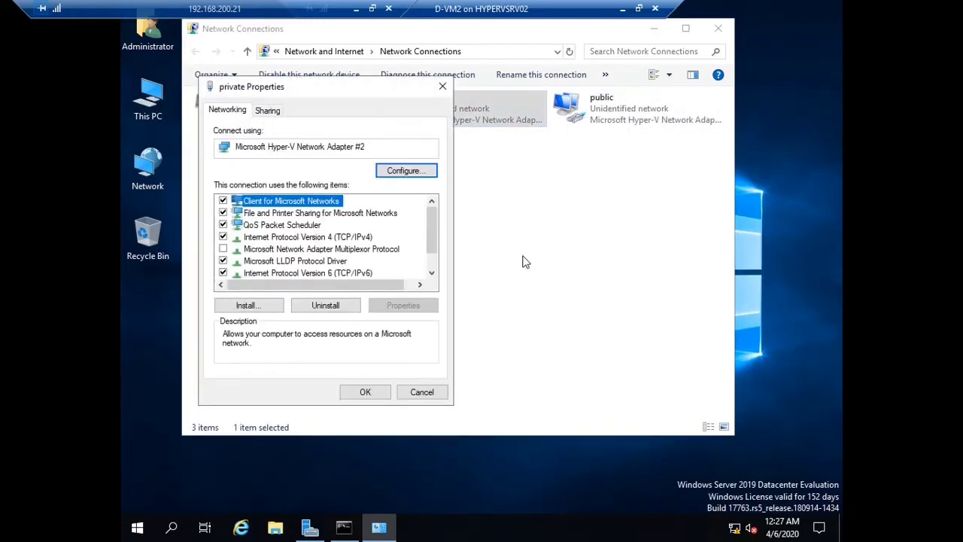
double_click(333, 237)
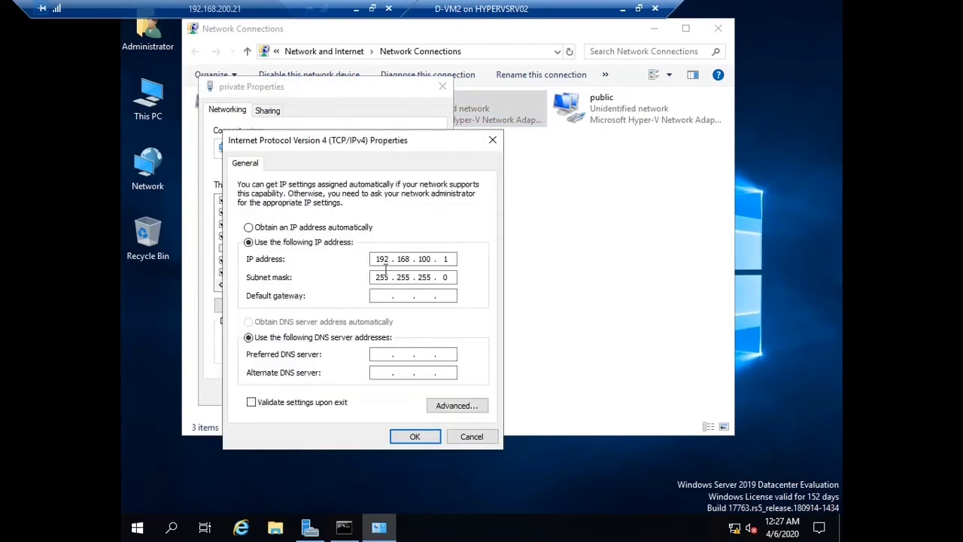
click(419, 440)
click(365, 391)
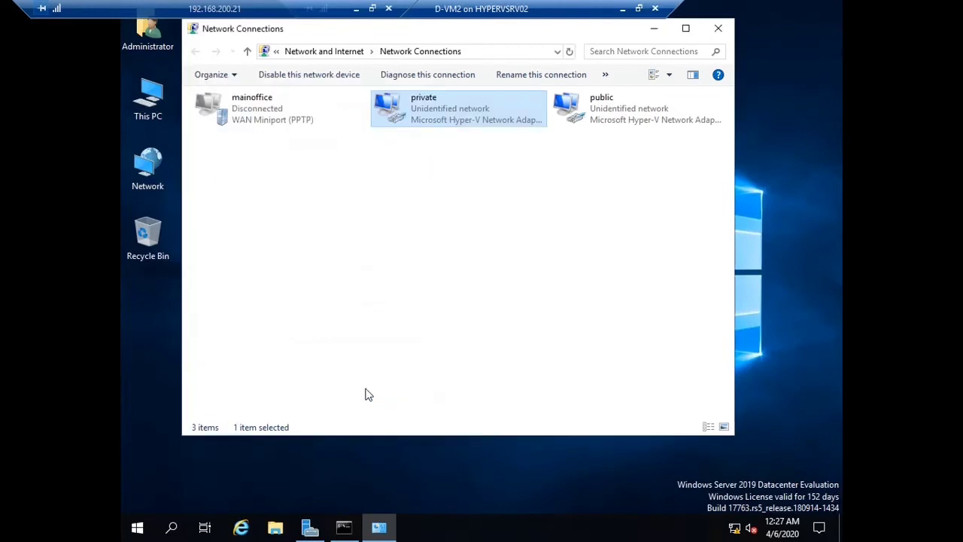
click(712, 34)
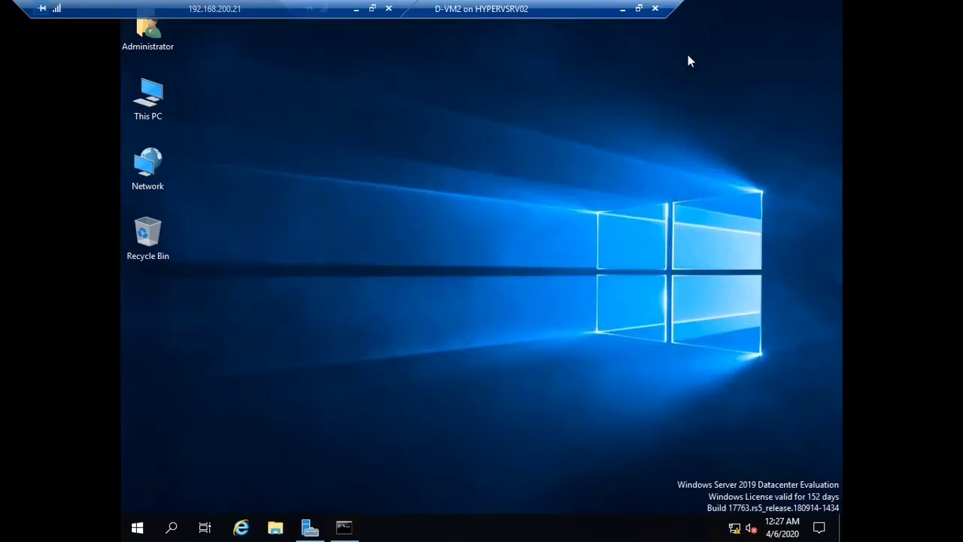
Bring Server Manager back to its Remote Access page
click(310, 527)
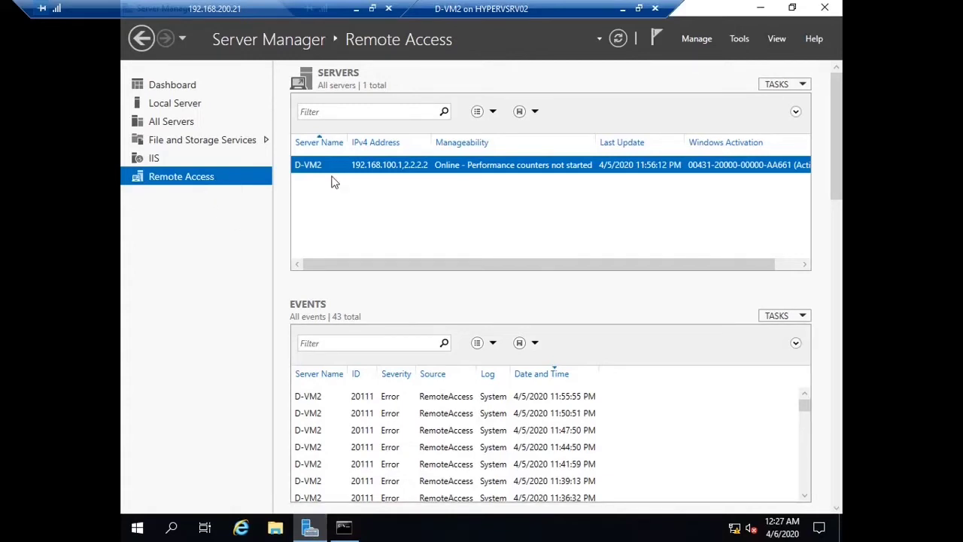
click(738, 38)
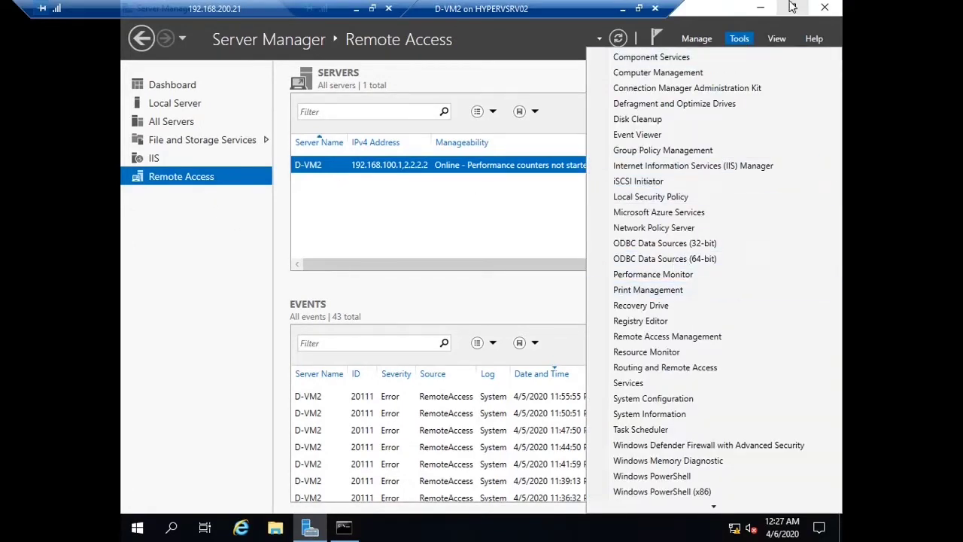
click(759, 11)
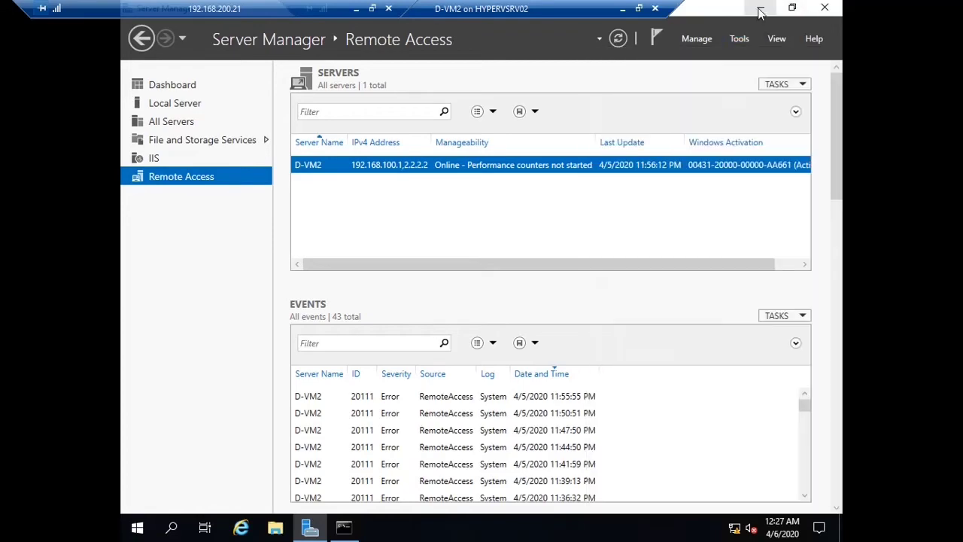
From D-VM1's console, ping 192.168.100.1 and stop it once replies arrive
click(623, 10)
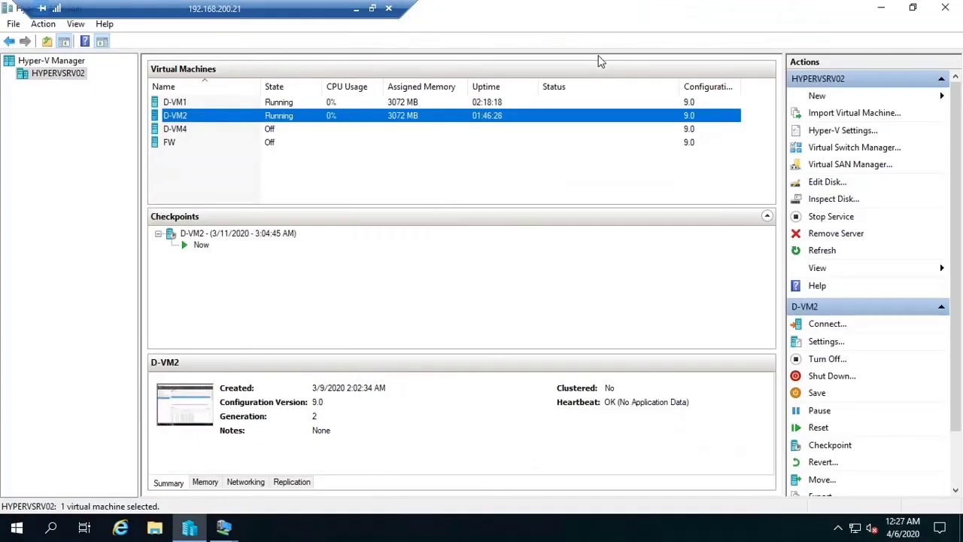
double_click(260, 102)
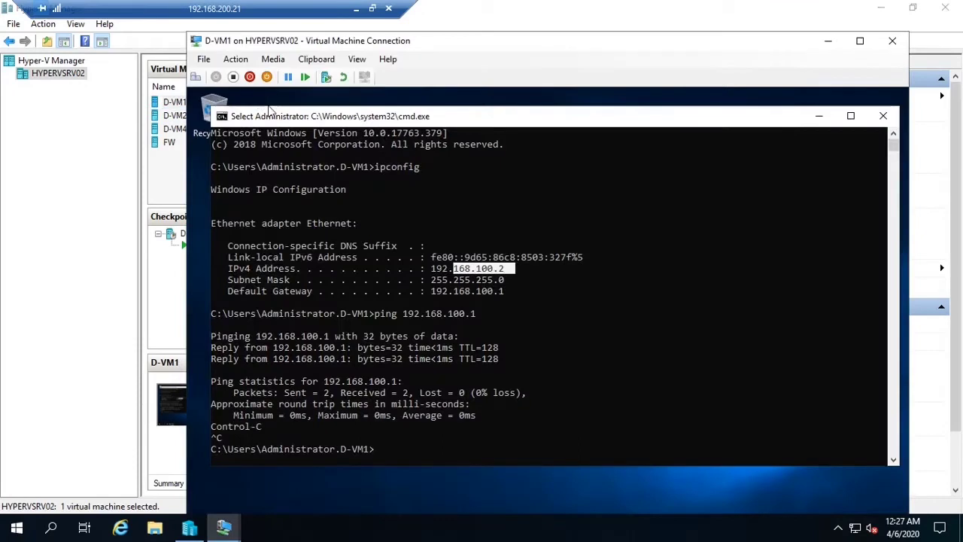
right_click(546, 349)
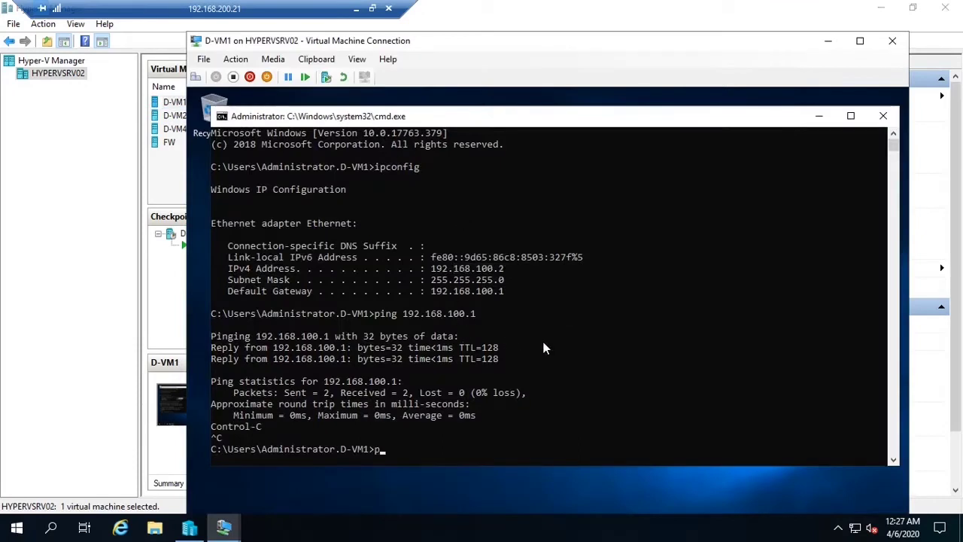
text(ping 192.168.100.1)
key(Return)
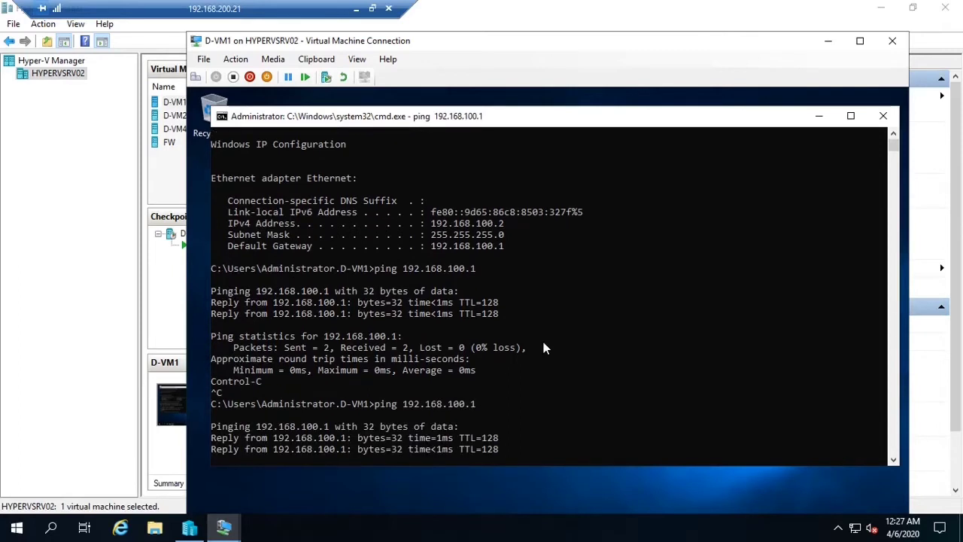
key(ctrl+c)
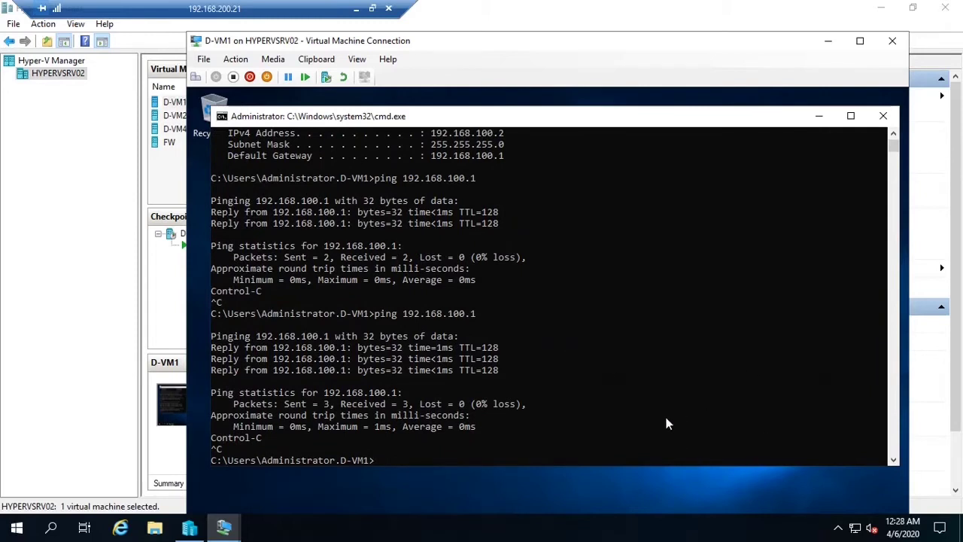
Check the Ethernet adapter's IPv4 settings are 192.168.100.2 with gateway 192.168.100.1, then close everything
key(super+r)
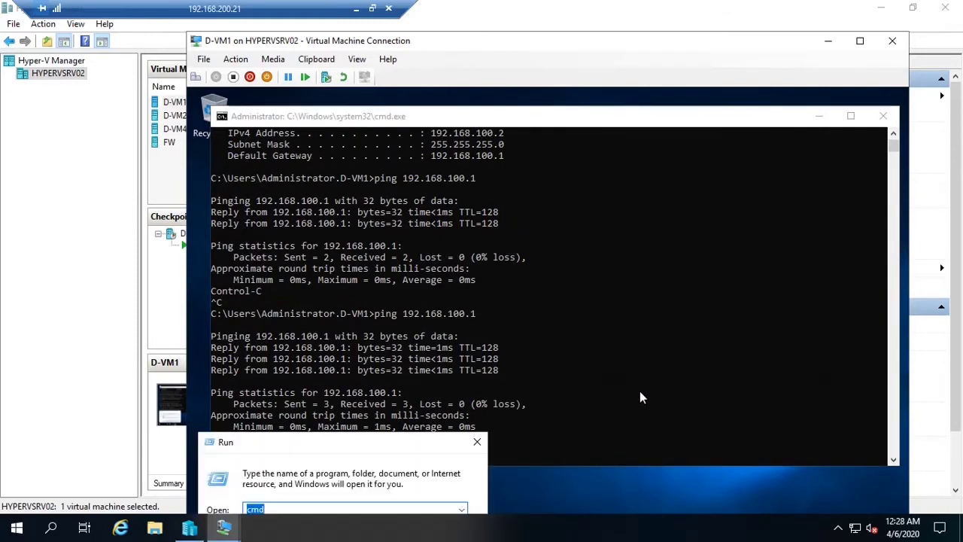
text(mstsc)
key(Return)
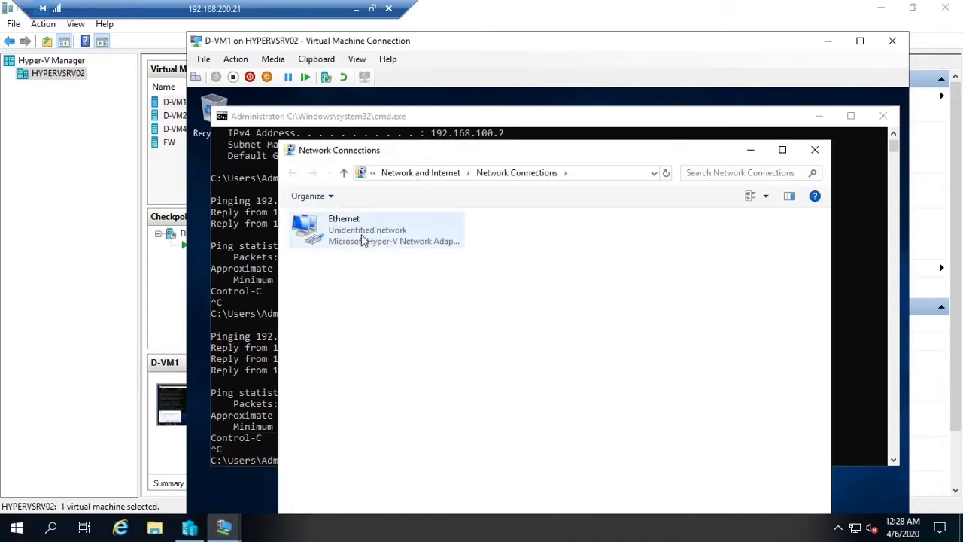
click(359, 234)
right_click(361, 239)
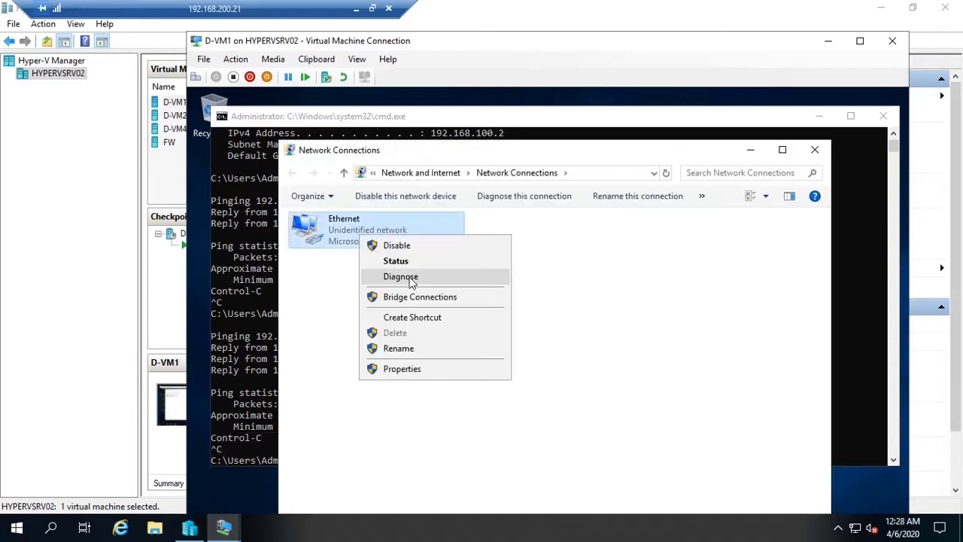
click(433, 370)
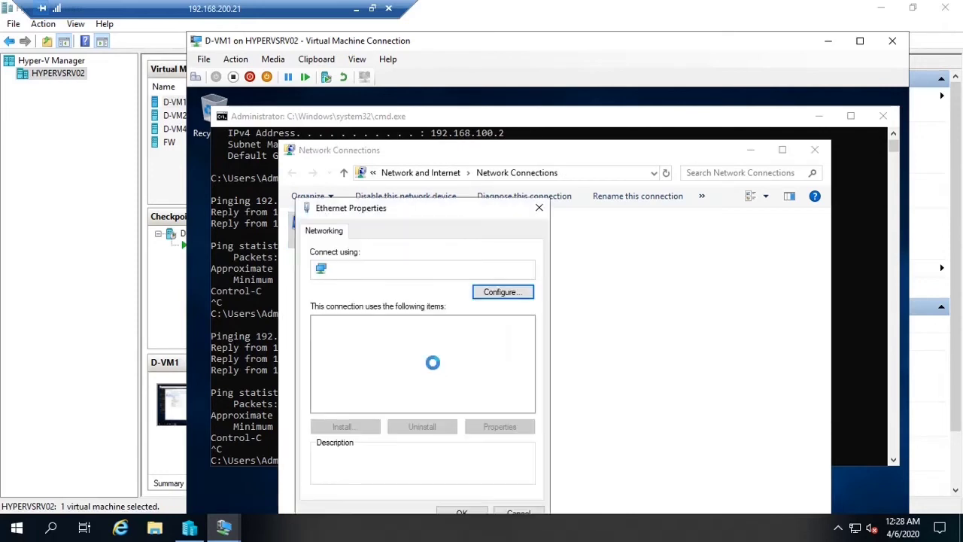
double_click(456, 359)
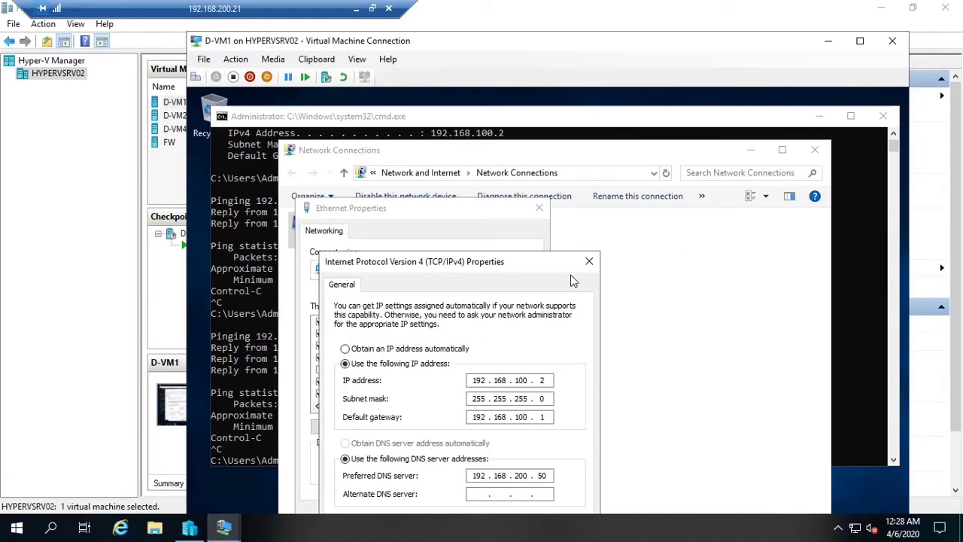
click(589, 261)
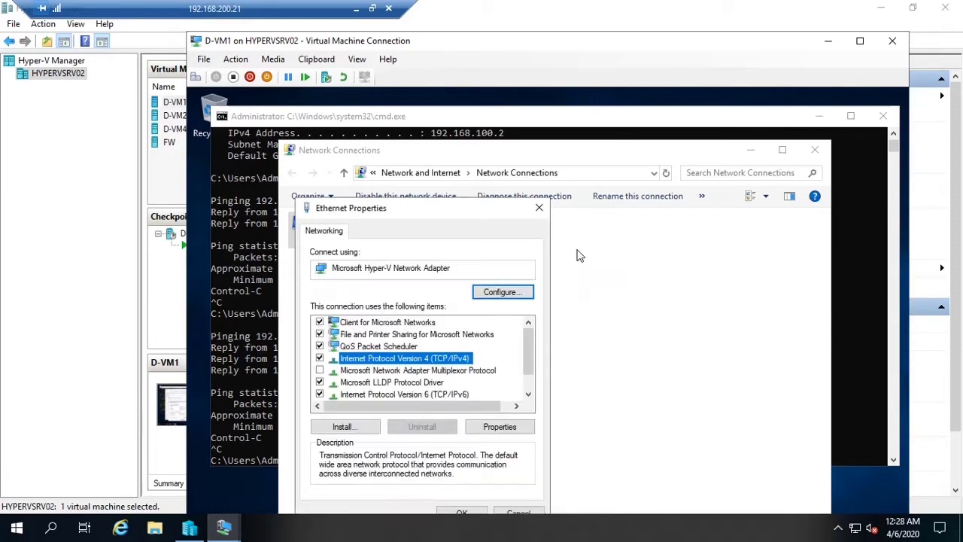
click(538, 207)
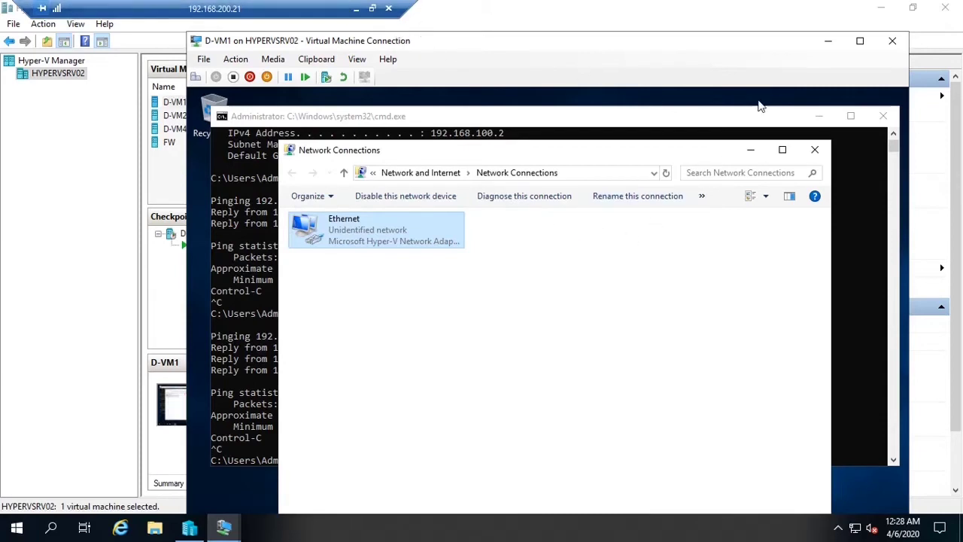
click(750, 149)
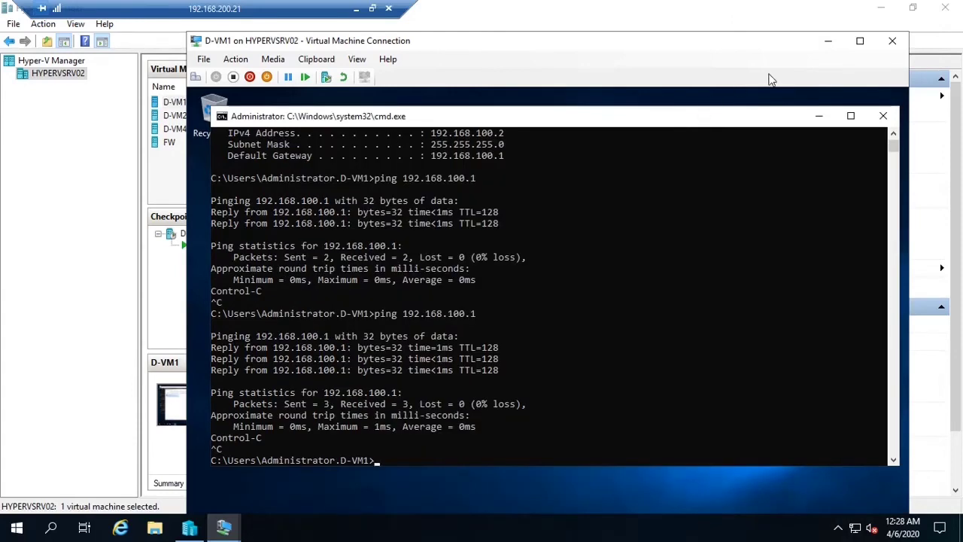
Open K-VM1's console from local Hyper-V Manager and sign in with the account password
click(356, 8)
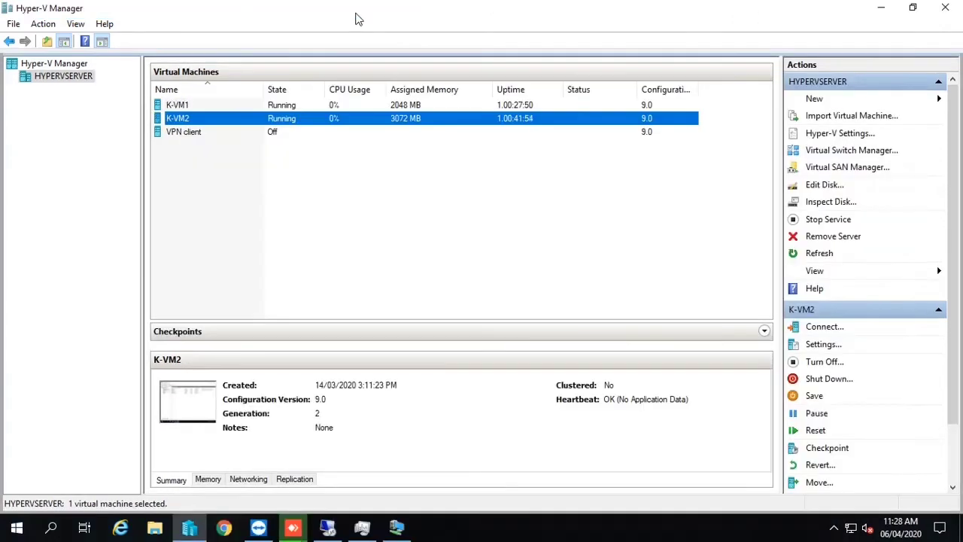
click(197, 109)
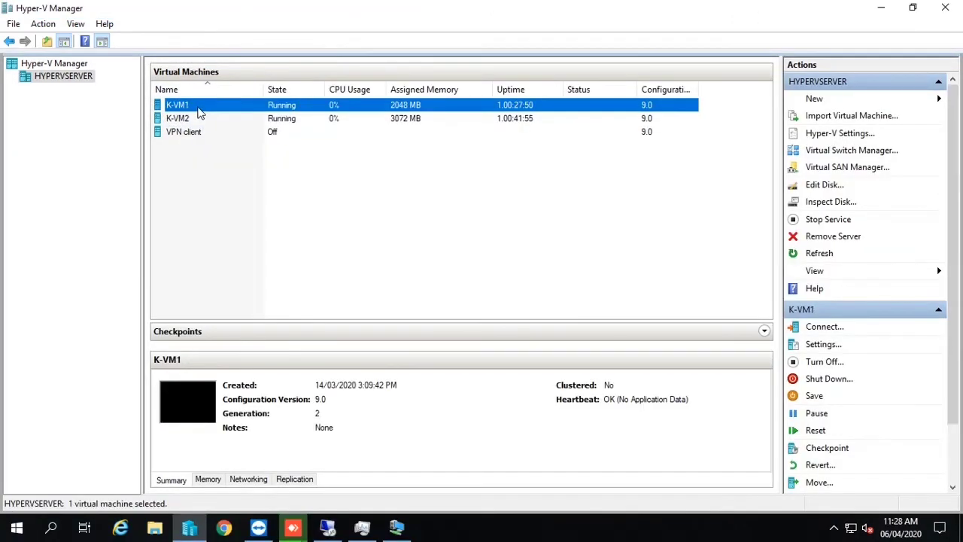
double_click(199, 112)
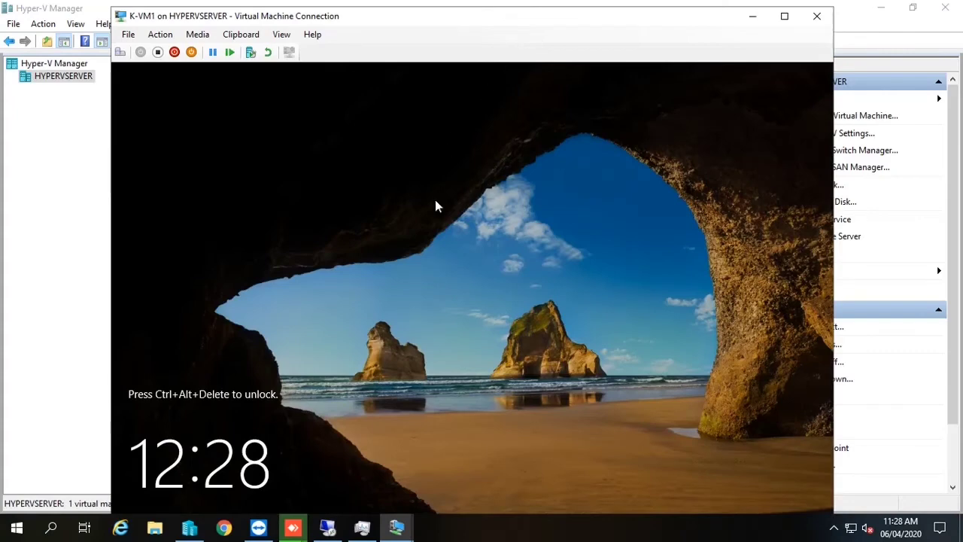
click(161, 34)
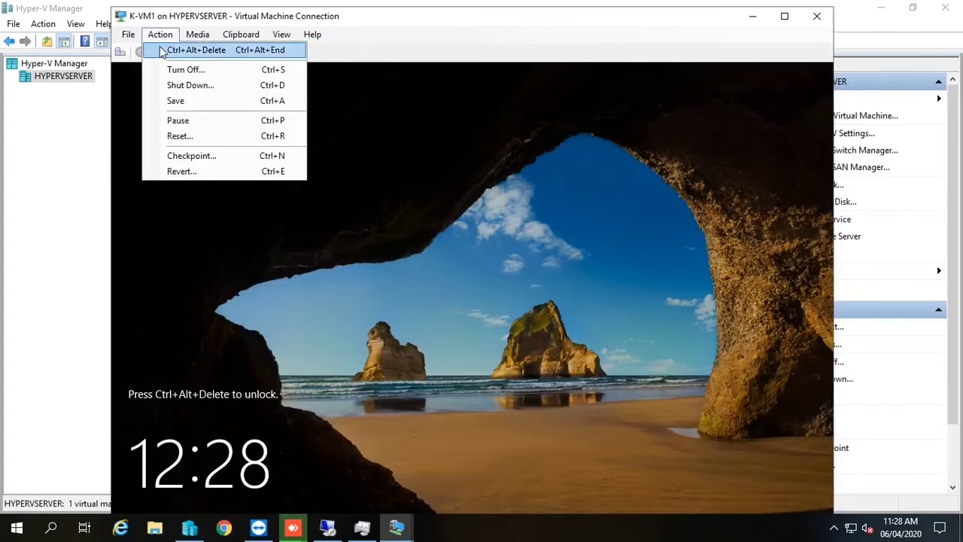
click(191, 51)
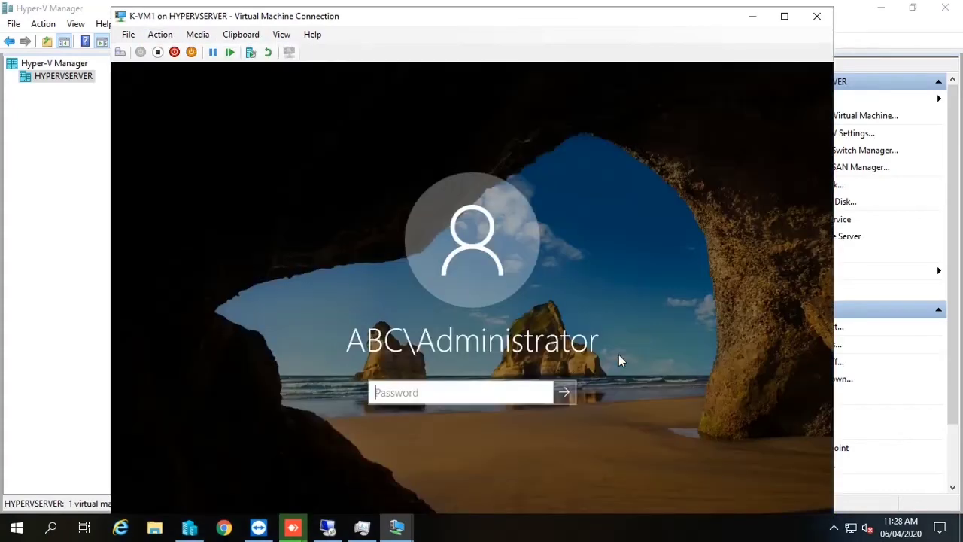
text(*********)
key(Return)
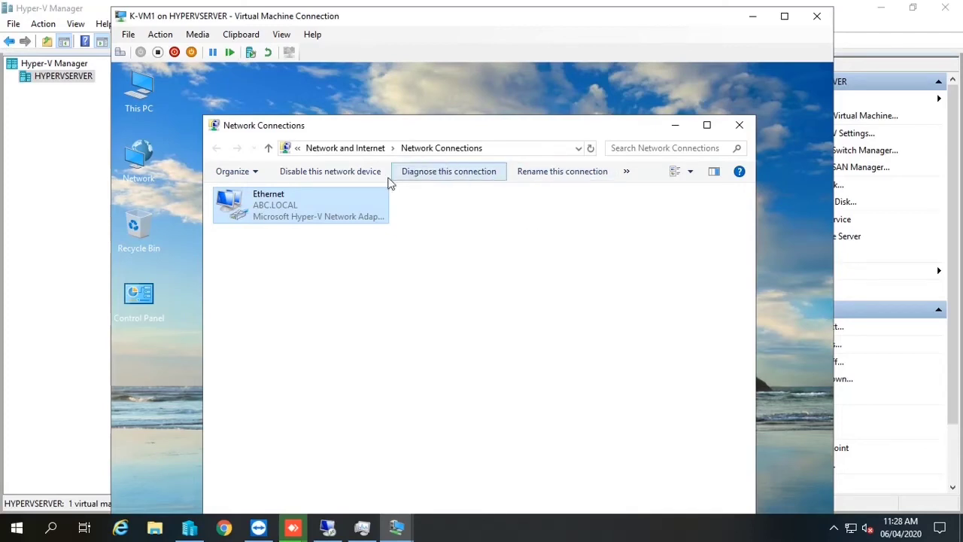
Check that the Ethernet IPv4 settings show 192.168.50.1 with gateway 192.168.50.2, close both dialogs, and minimize K-VM1
right_click(301, 213)
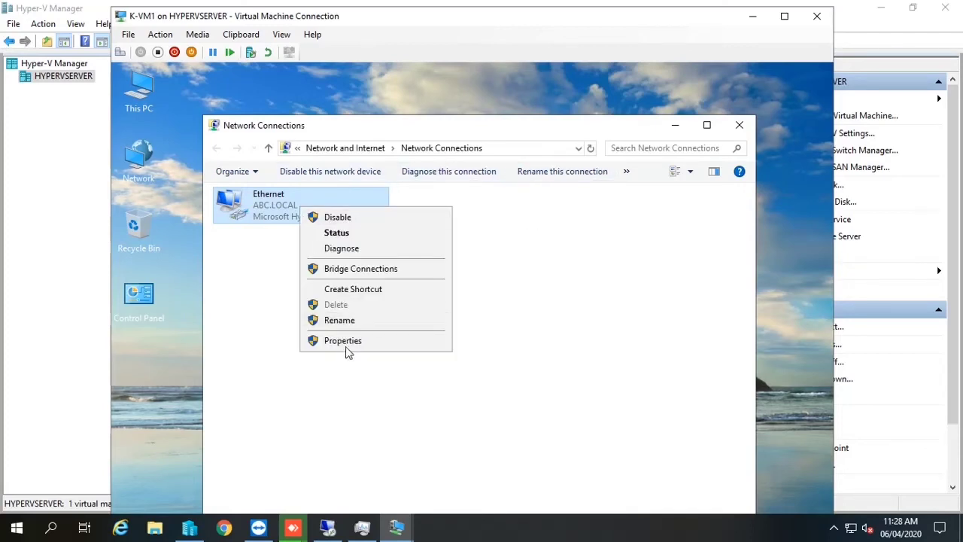
click(347, 350)
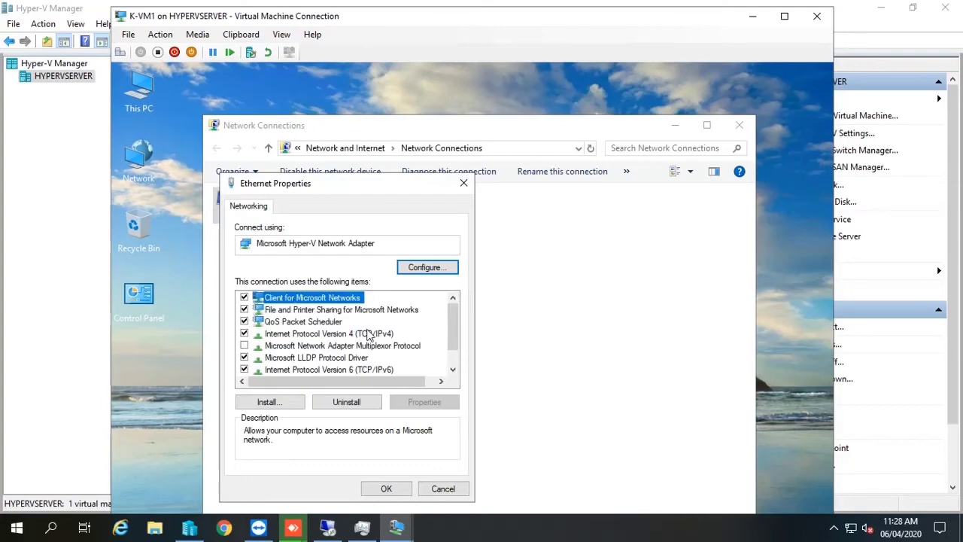
double_click(368, 334)
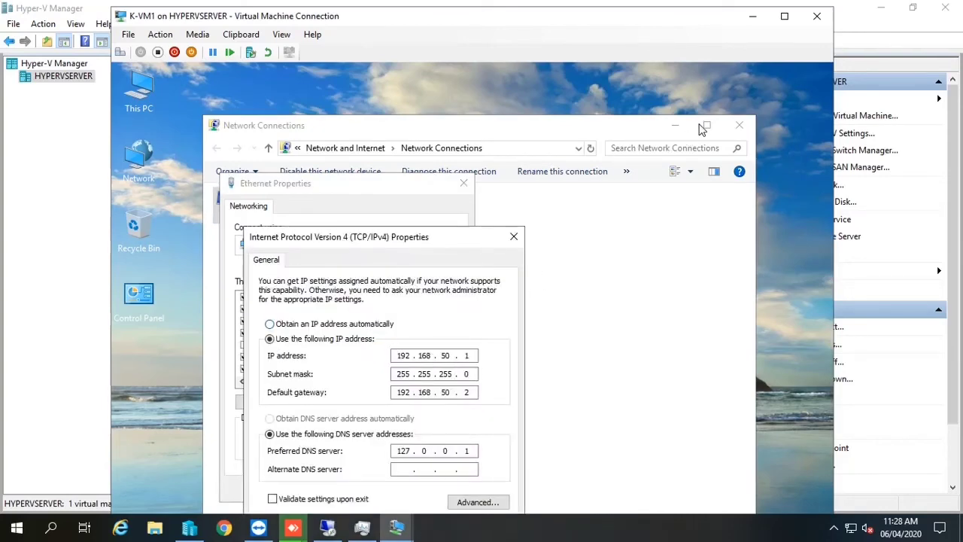
click(513, 238)
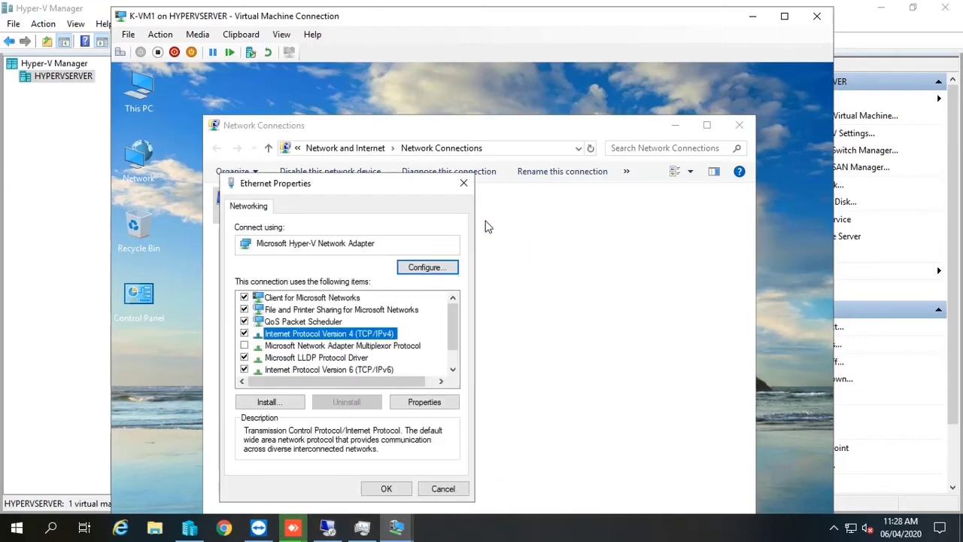
click(464, 183)
click(711, 125)
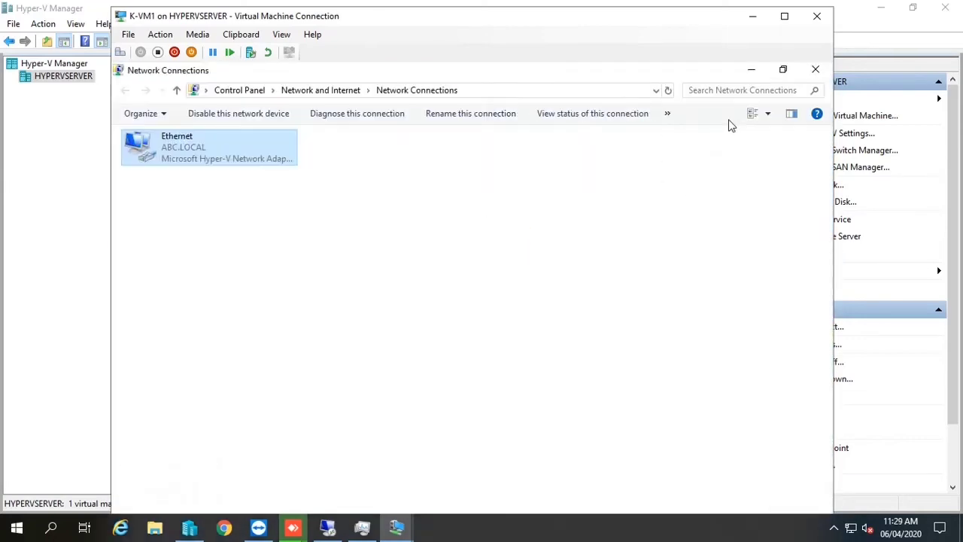
click(752, 16)
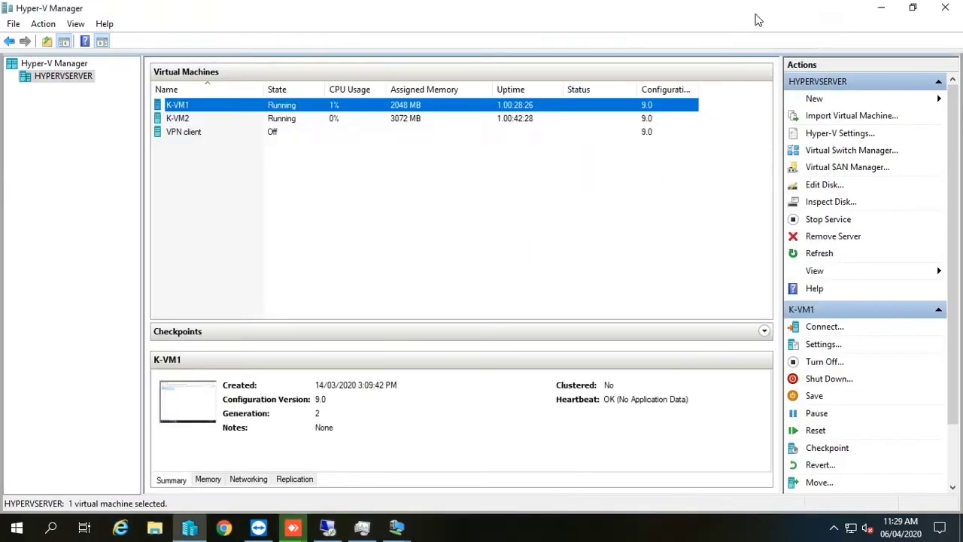
On D-VM1, run 'ping 192.168.50.1 -t', which reports the host unreachable
click(404, 529)
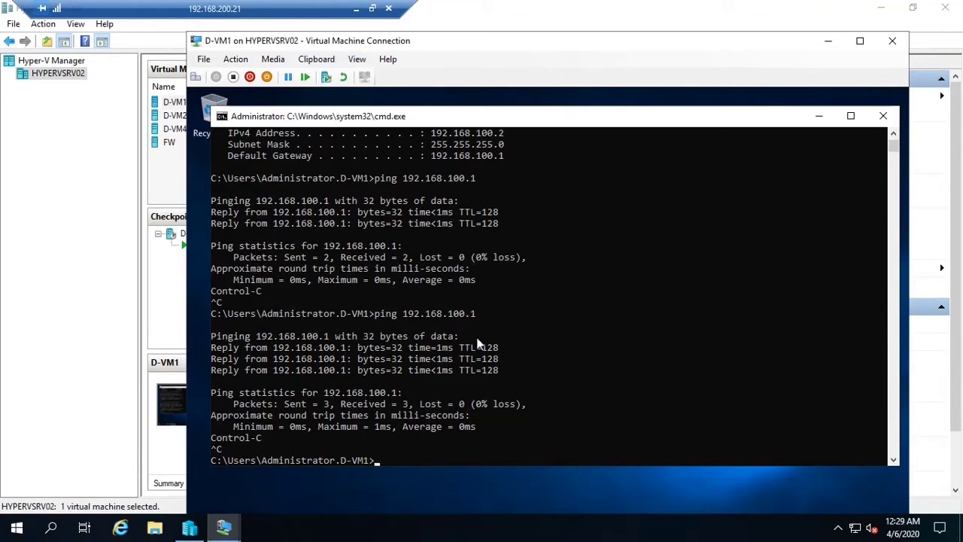
text(ping 192.168.50.1 -t)
key(Return)
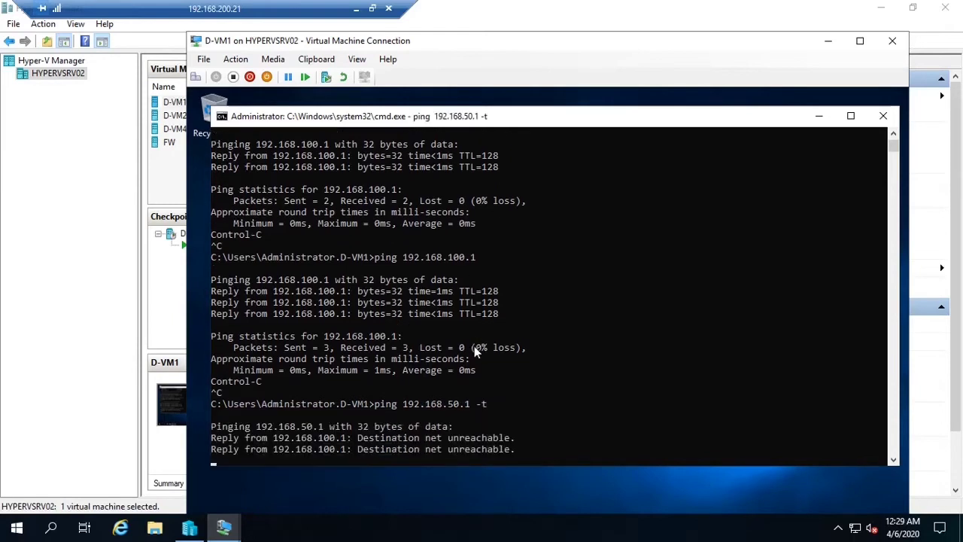
Connect to D-VM2's console from Hyper-V Manager
click(40, 202)
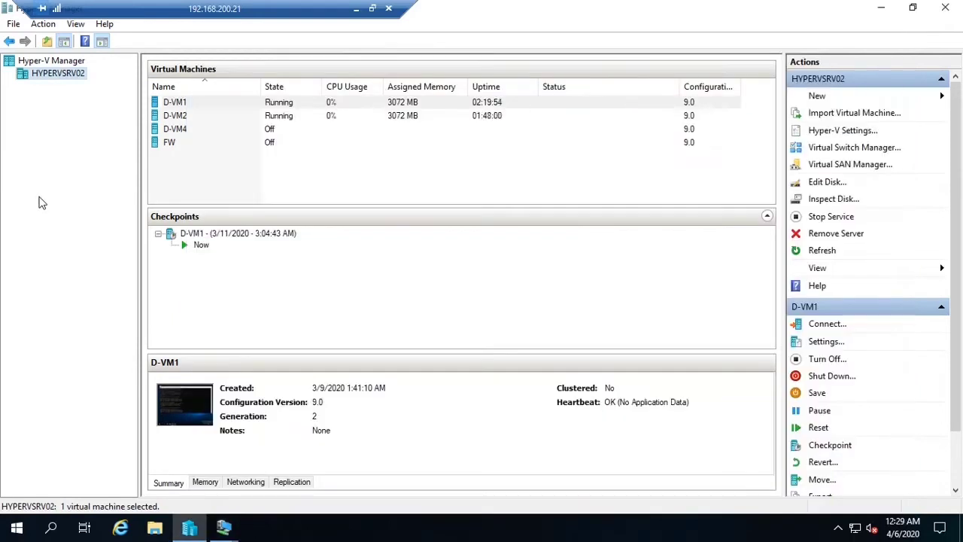
click(192, 118)
double_click(190, 117)
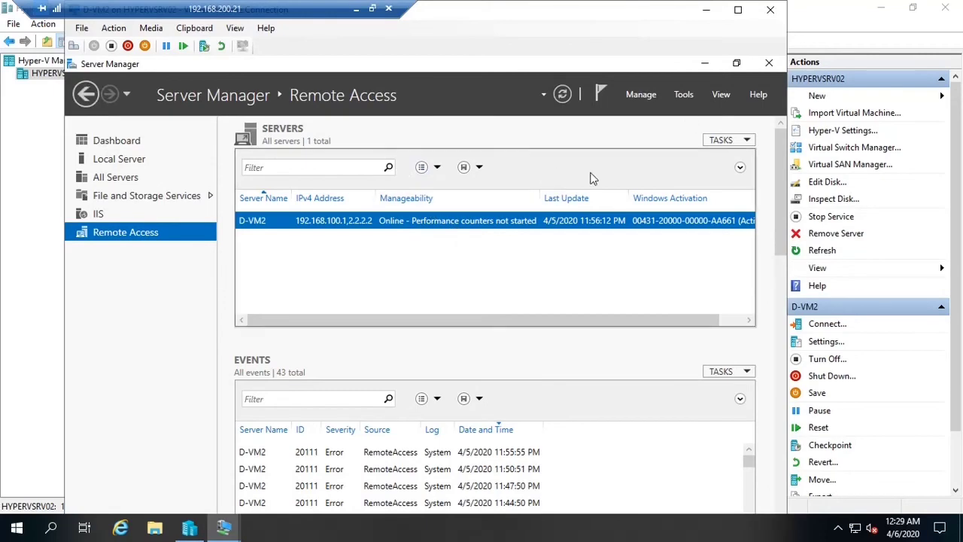
Maximize D-VM2 and launch Routing and Remote Access from Server Manager's Tools menu
click(684, 94)
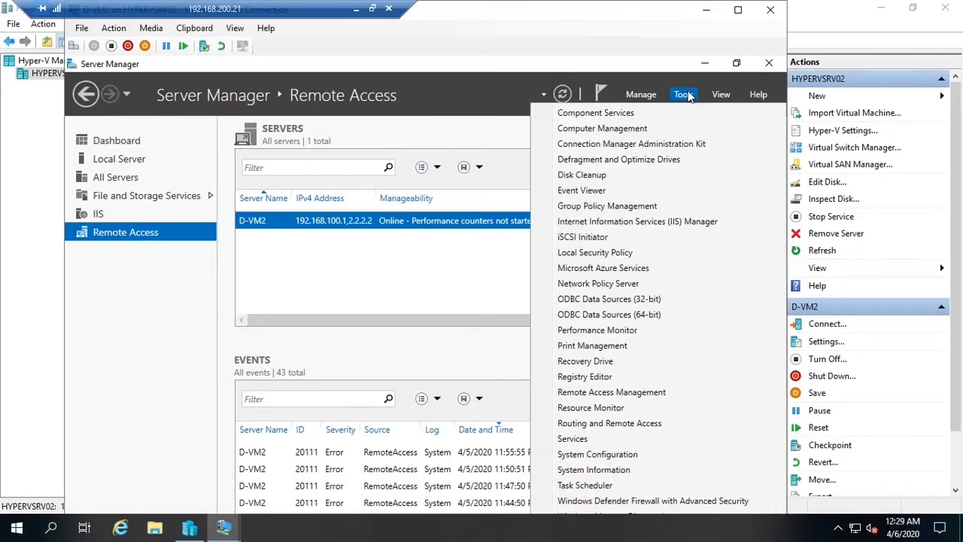
click(743, 10)
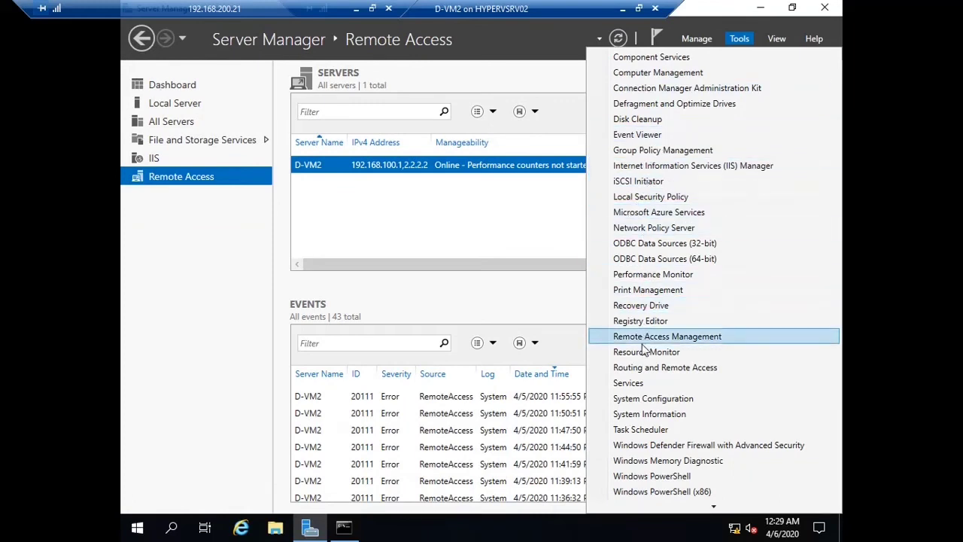
click(733, 369)
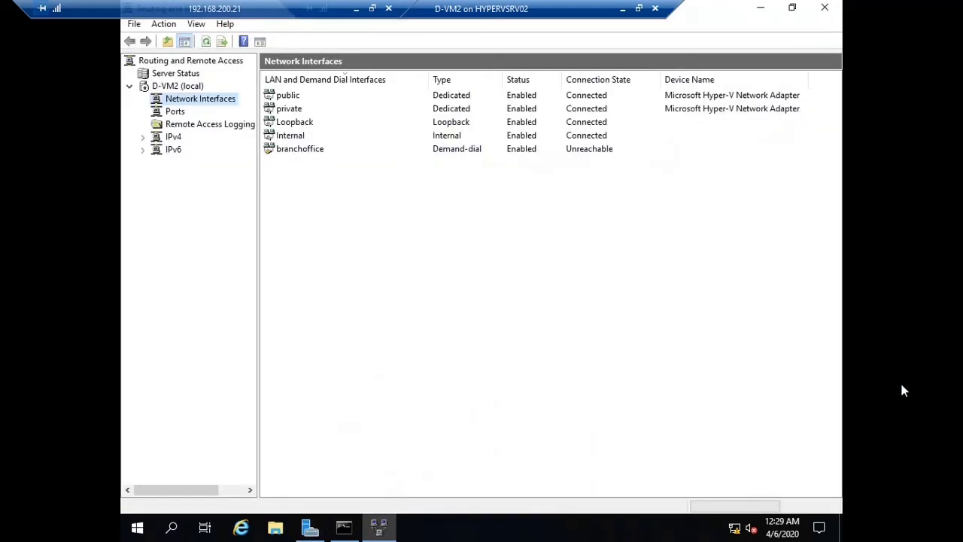
Disable Routing and Remote Access on D-VM2 (local), confirming removal of the old configuration
click(184, 88)
right_click(184, 89)
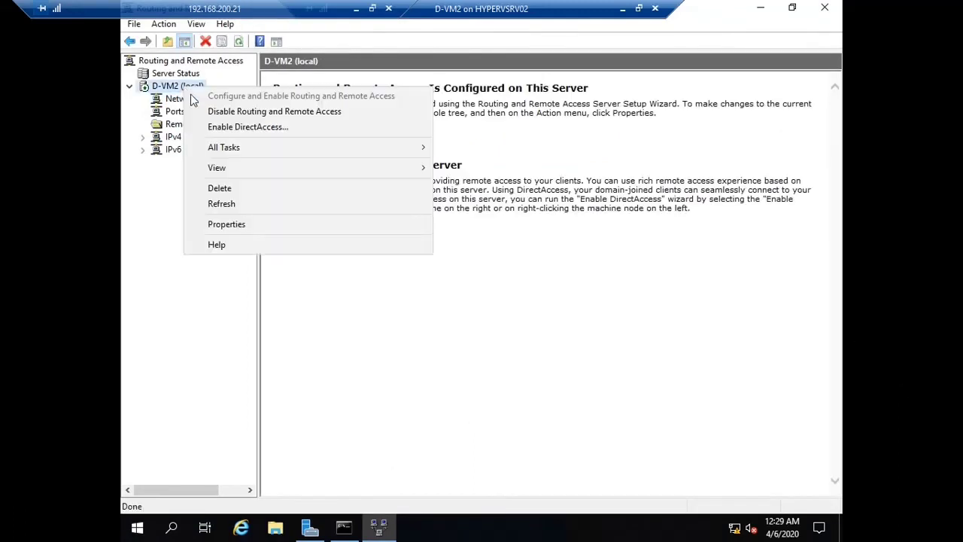
click(233, 110)
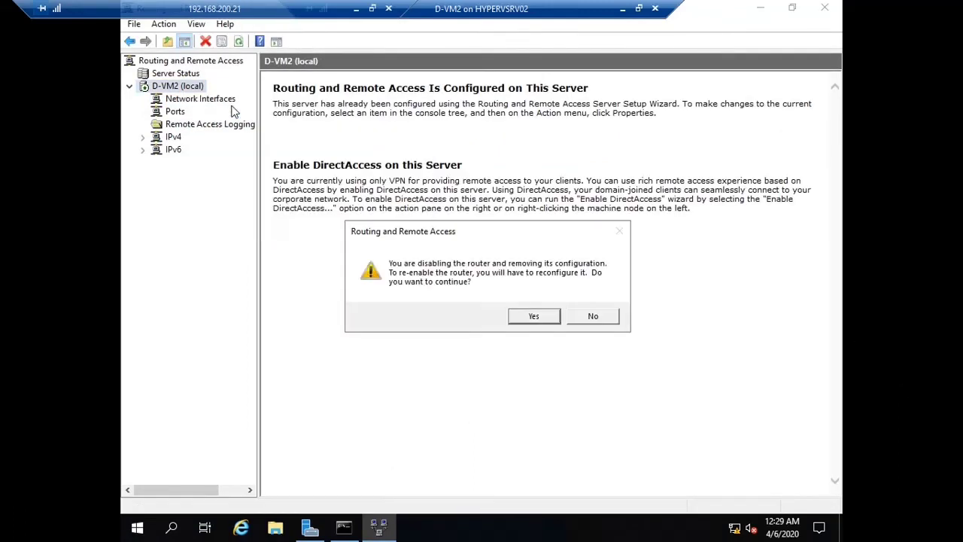
click(528, 316)
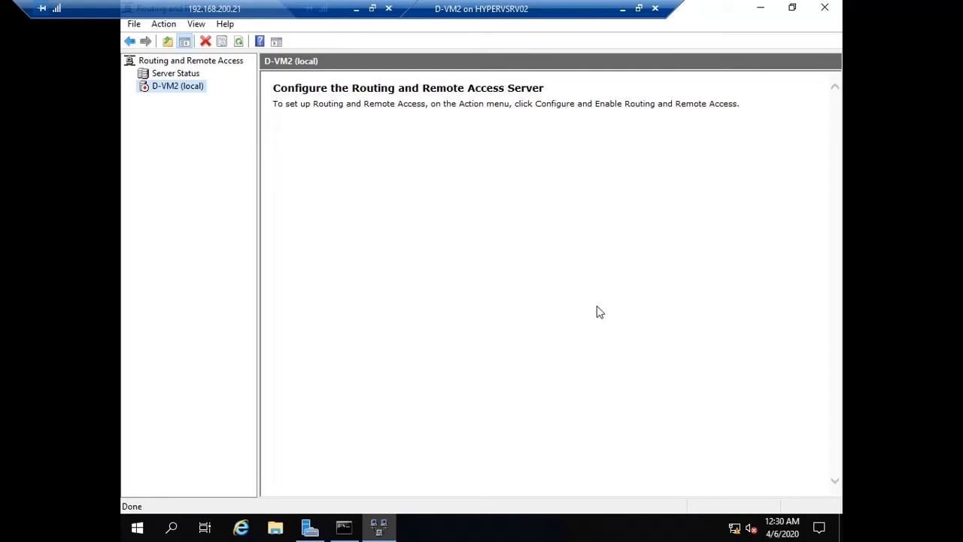
right_click(190, 94)
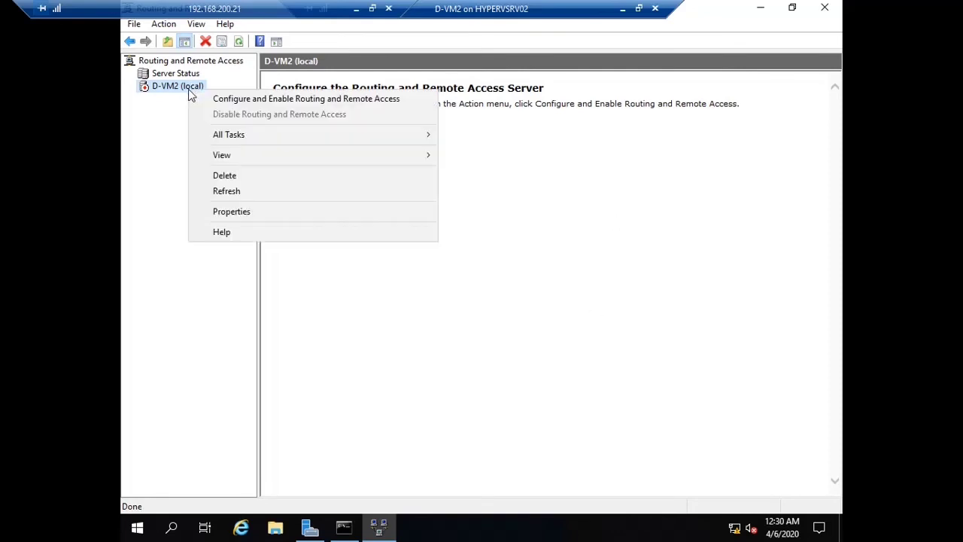
Configure D-VM2 with a Custom configuration enabling only Demand-dial connections, then start the service
click(226, 99)
click(570, 393)
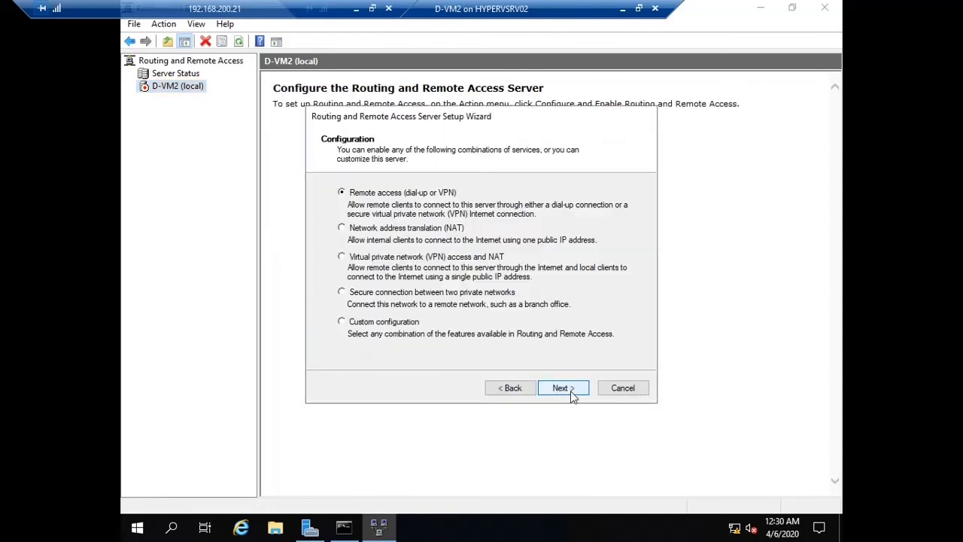
click(397, 323)
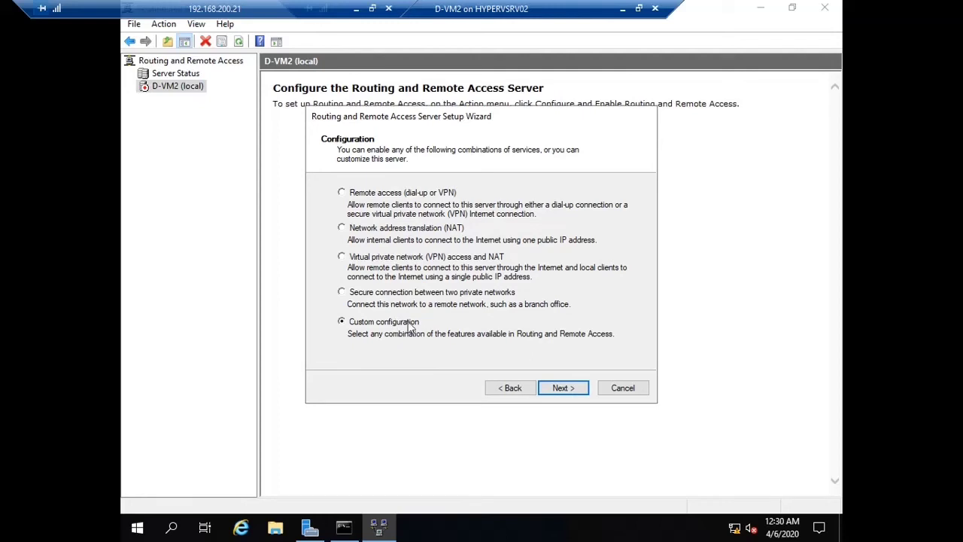
click(558, 392)
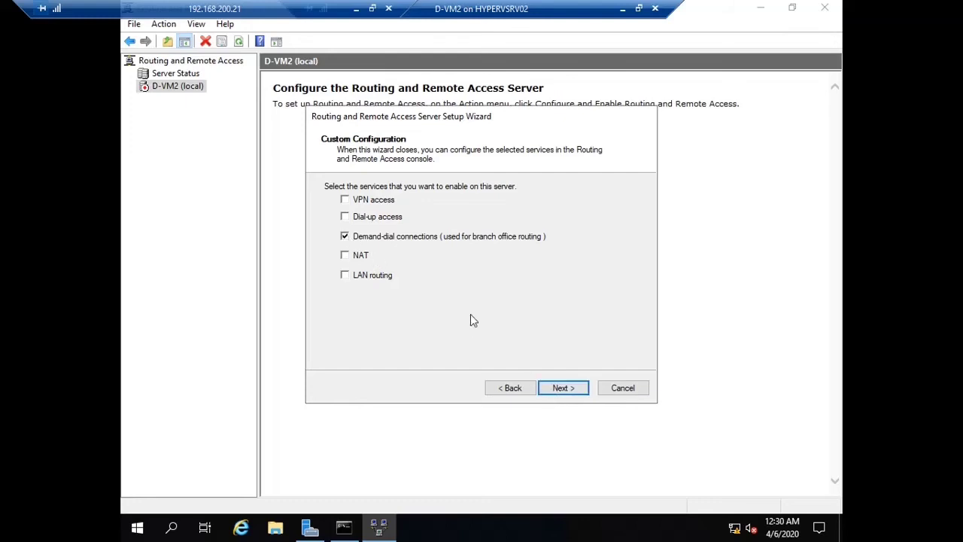
click(563, 387)
click(571, 387)
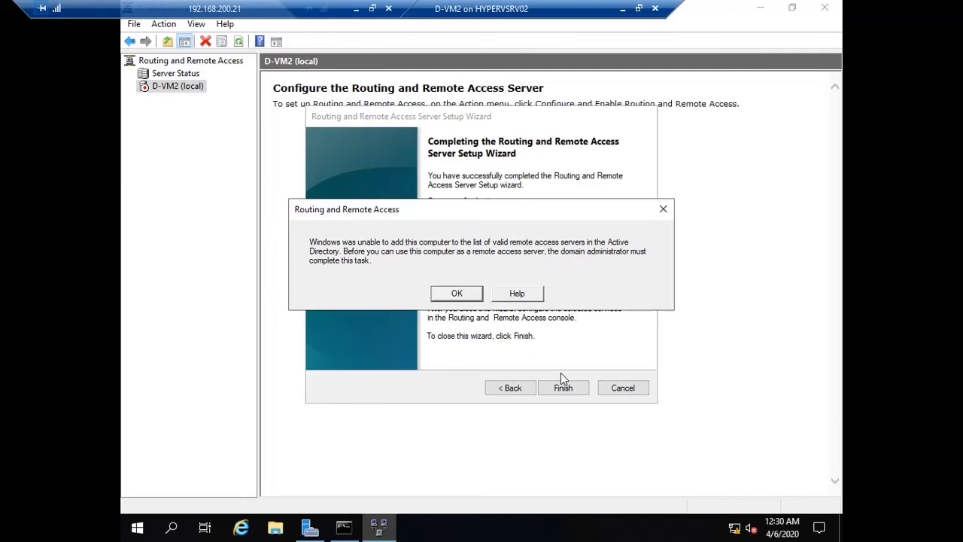
click(454, 294)
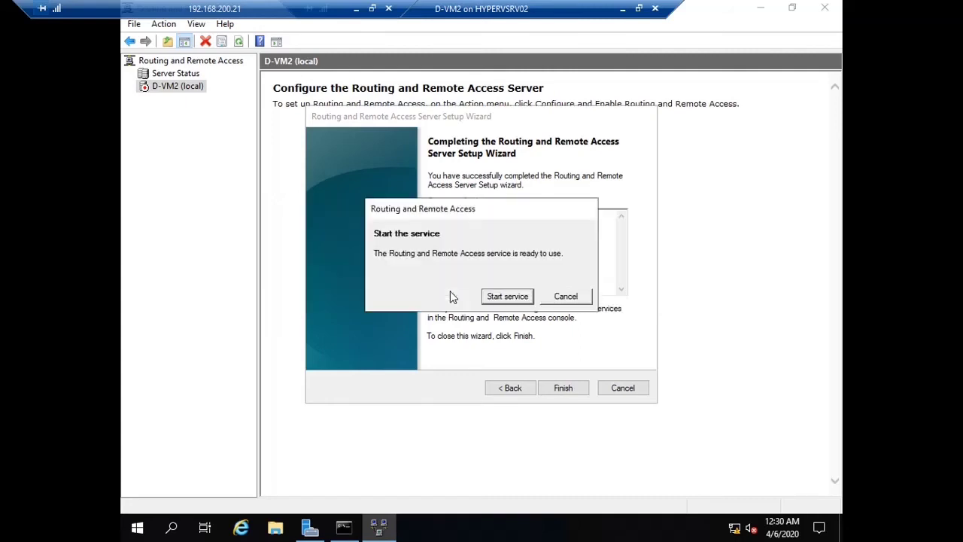
click(519, 298)
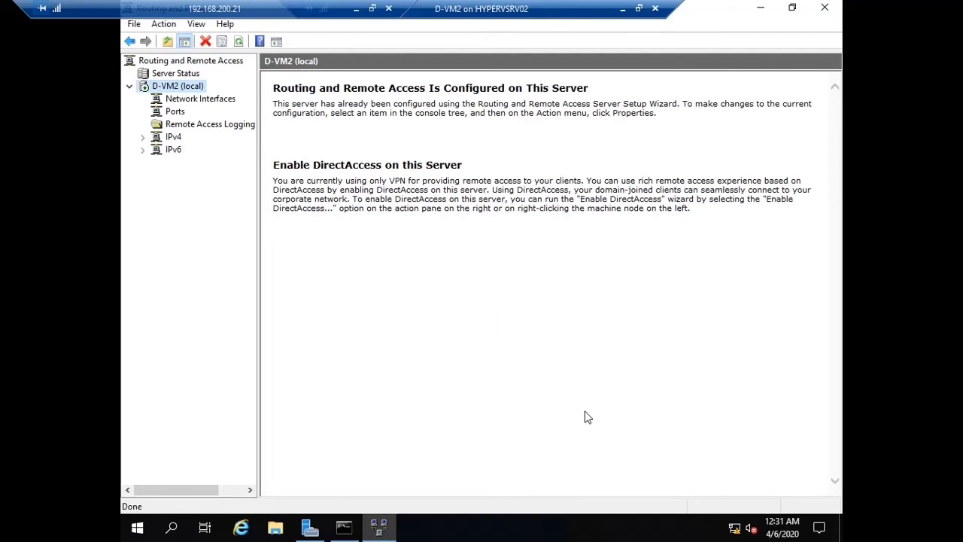
Start a new demand-dial interface on D-VM2 named Mainrouter
click(217, 105)
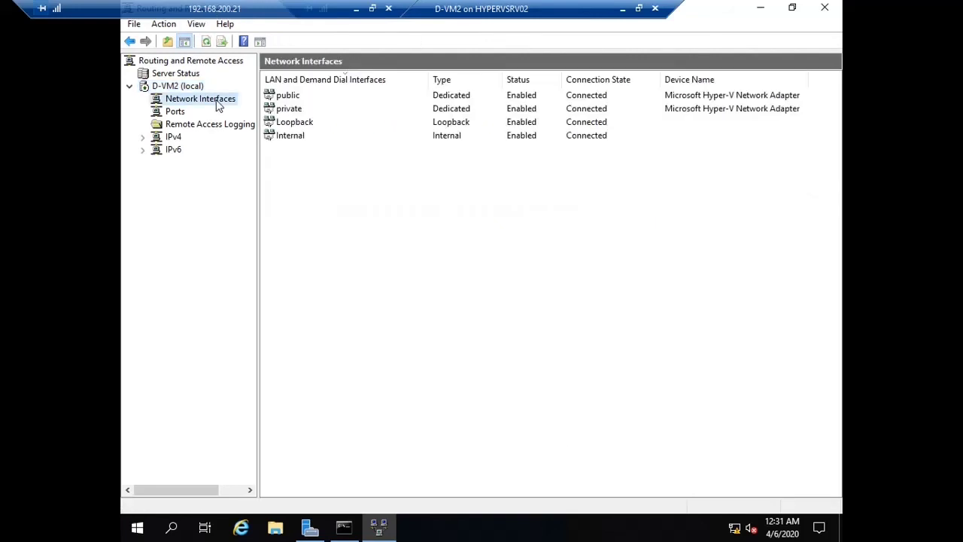
right_click(311, 161)
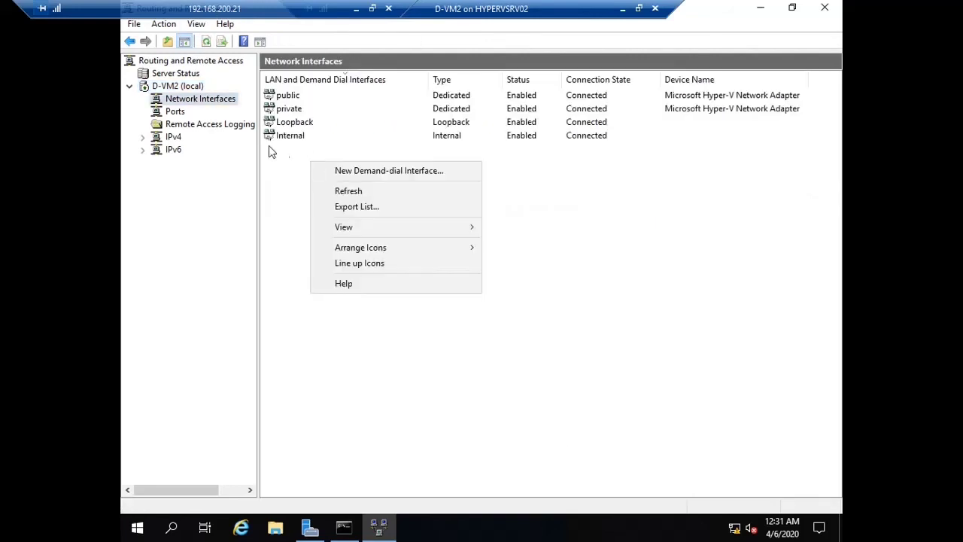
right_click(210, 104)
click(249, 110)
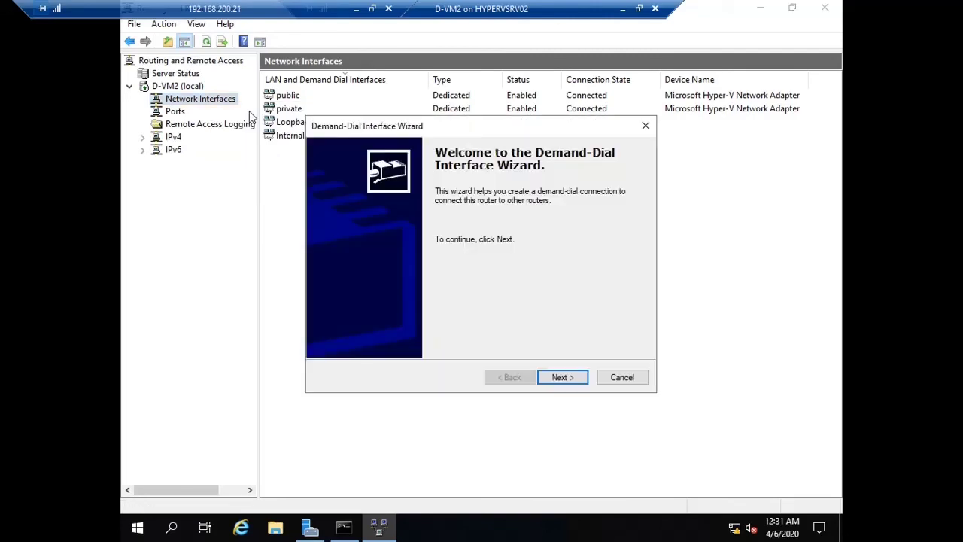
click(569, 377)
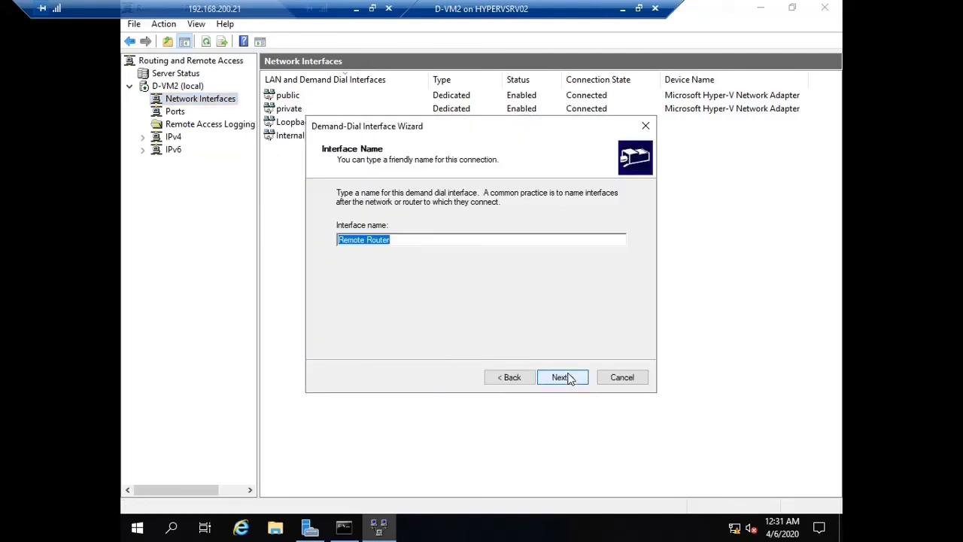
text(M)
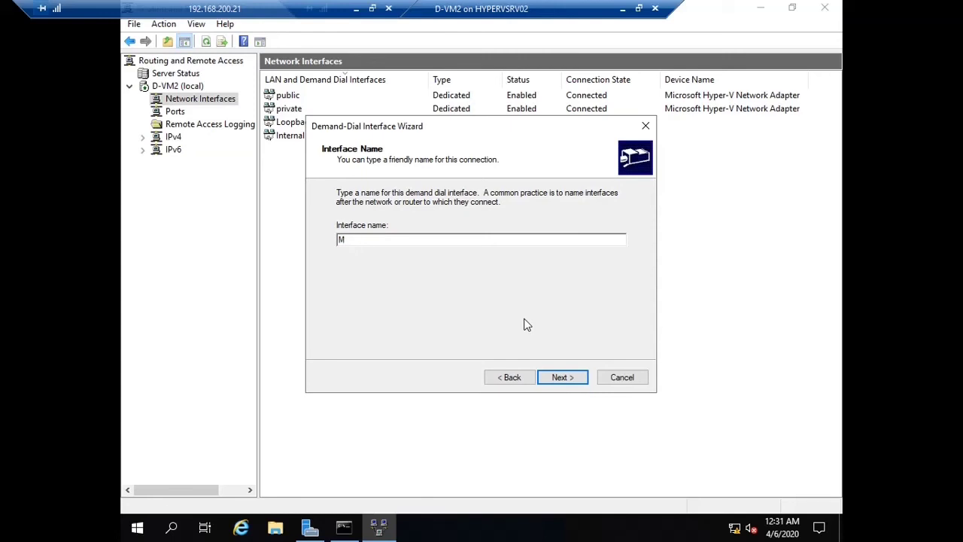
text(INainrouter)
Set the interface to IKEv2 VPN toward remote router 2.2.2.1, keeping Route IP packets
click(561, 376)
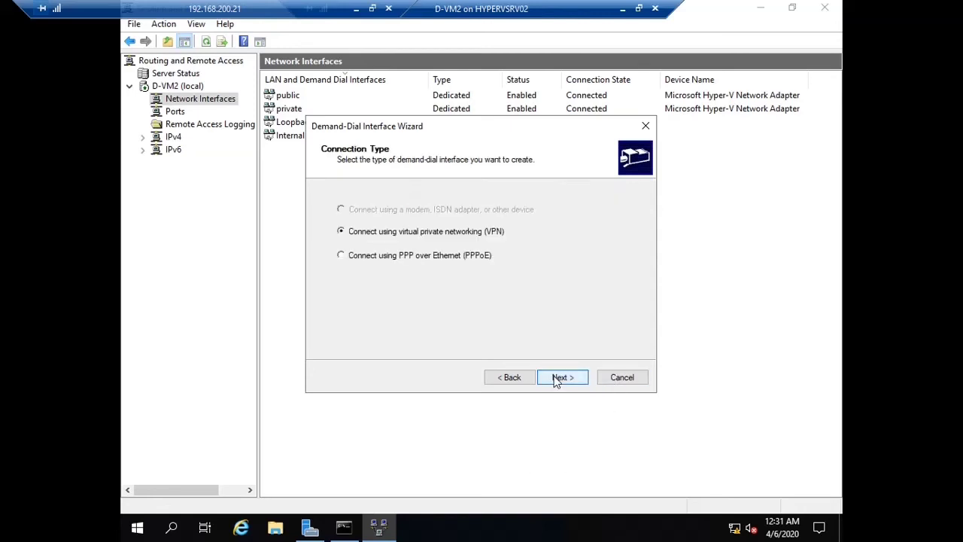
click(549, 380)
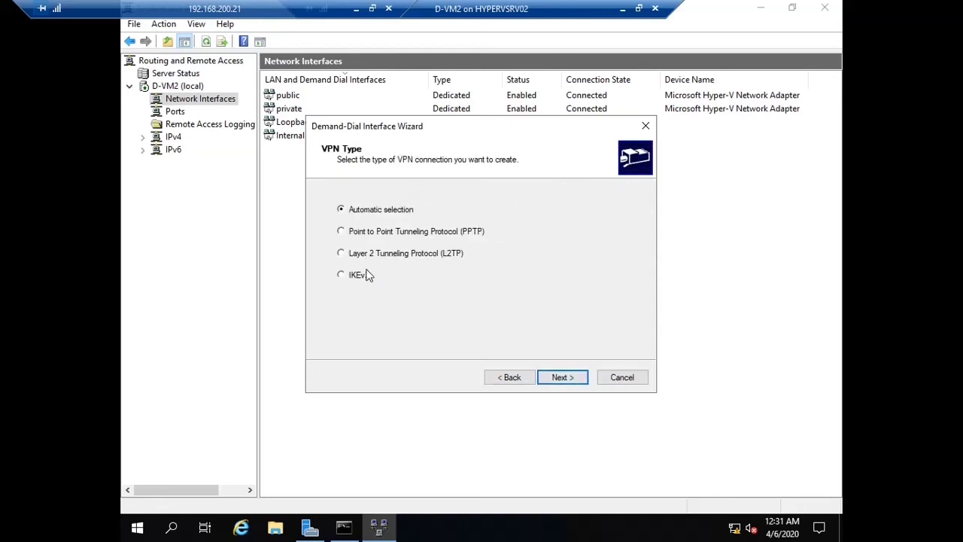
click(365, 277)
click(563, 379)
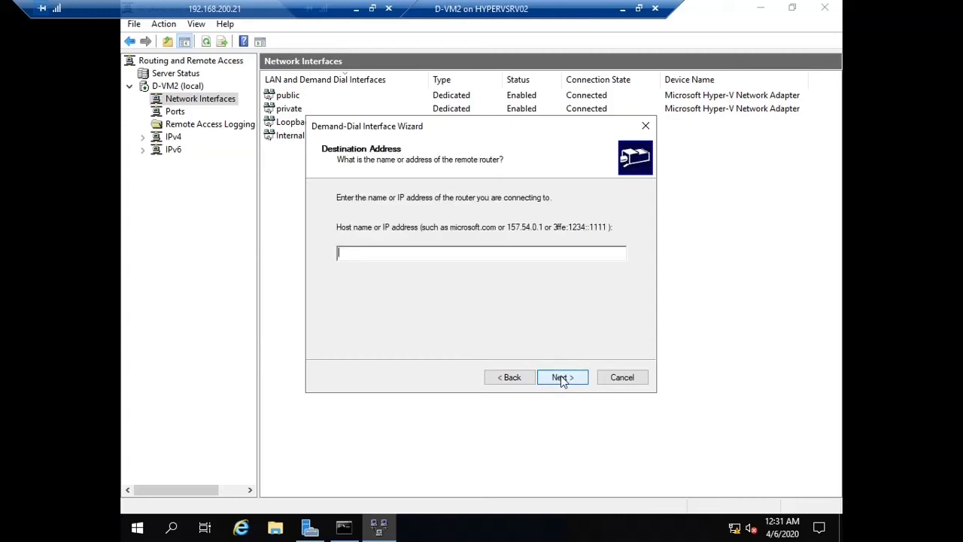
text(2.2.2.1)
click(565, 379)
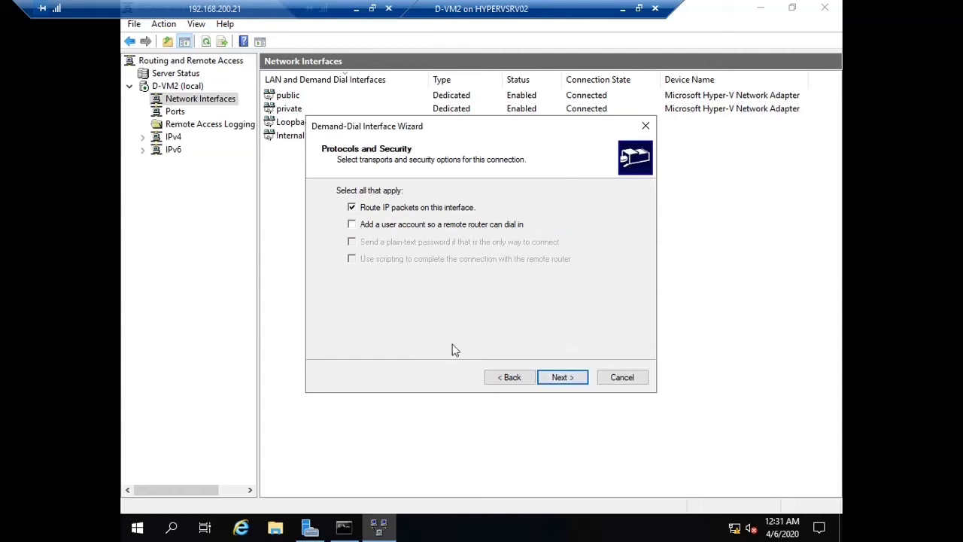
click(564, 379)
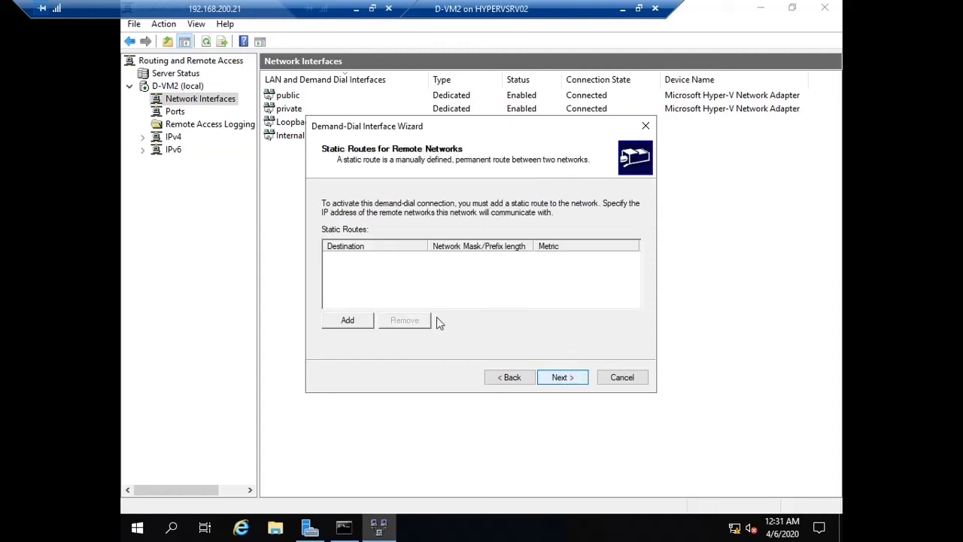
click(351, 323)
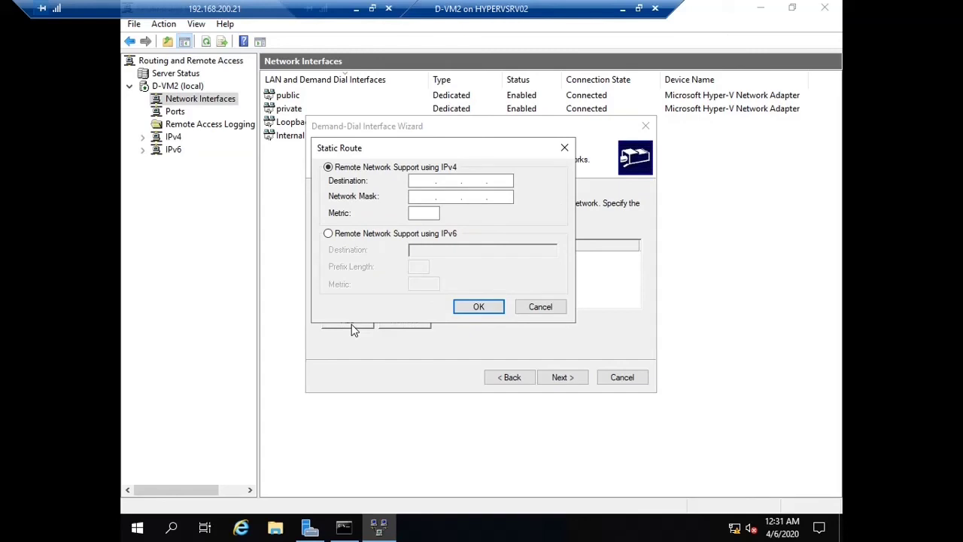
Add a static route to 192.168.50.0, mask 255.255.255.0, metric 20
click(422, 181)
text(192.168.)
key(BackSpace)
text(50.0)
key(Tab)
text(255.255.255.0)
click(426, 213)
text(20)
click(477, 313)
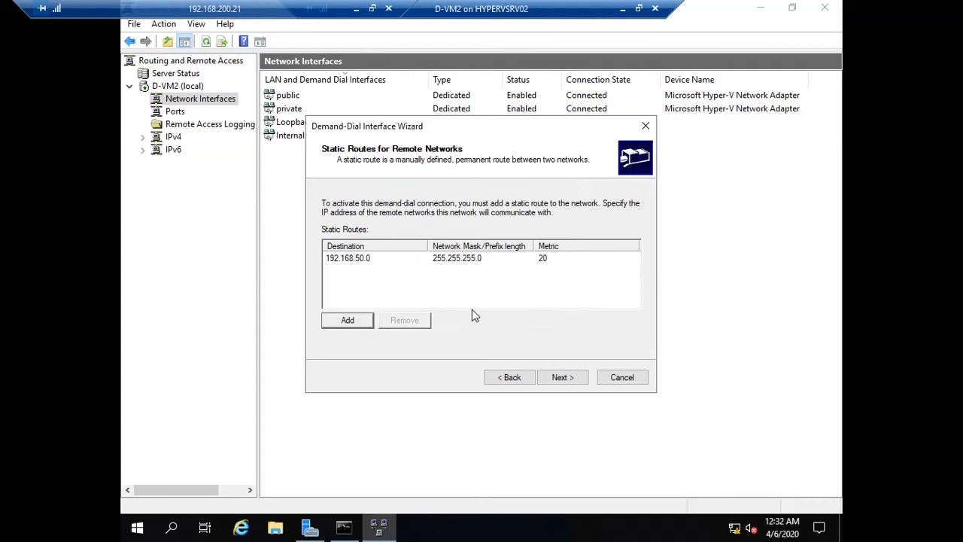
Enter the dial-out user name and password for the interface
click(561, 376)
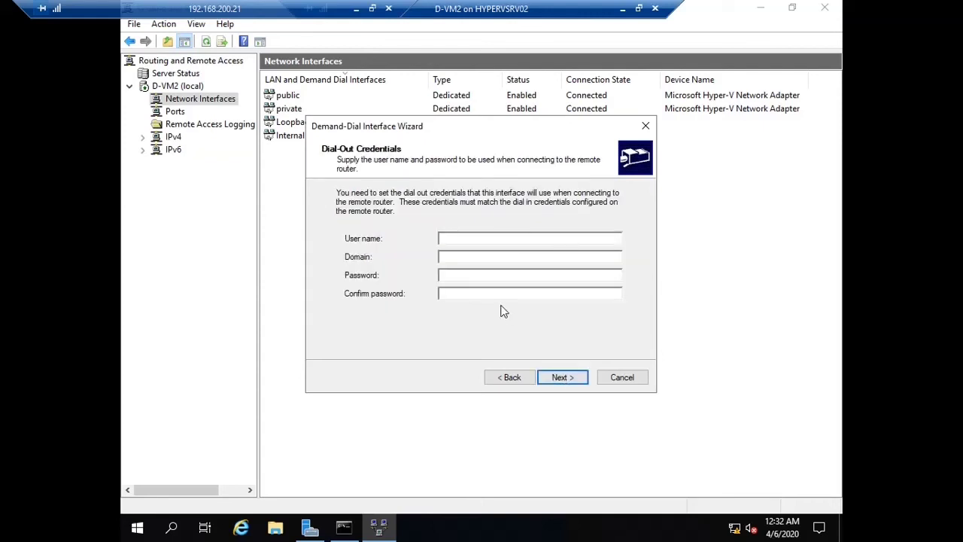
text(branchroutePa$$w0rdPa$$w0rd)
click(568, 380)
Finish creating Mainrouter and set its Security to authenticate with the preshared key
click(564, 378)
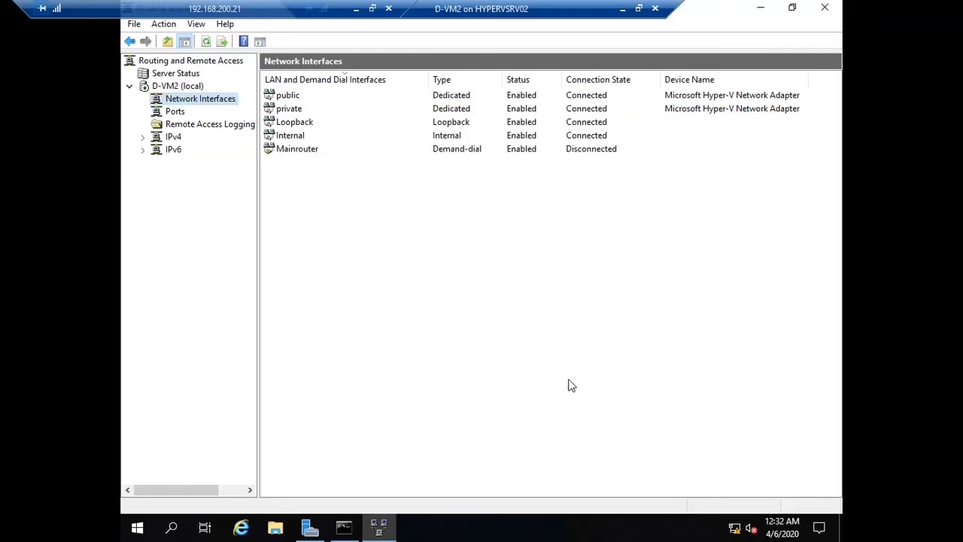
right_click(316, 152)
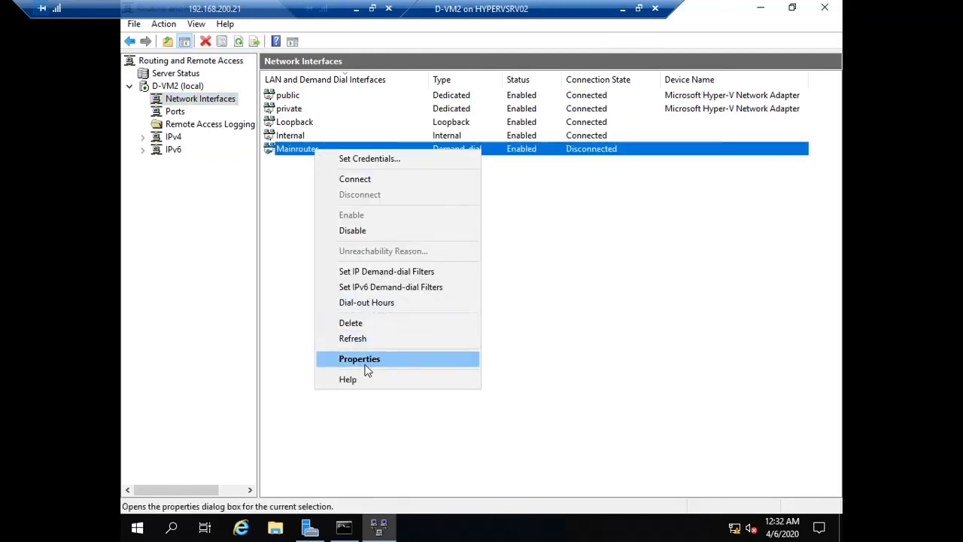
click(366, 366)
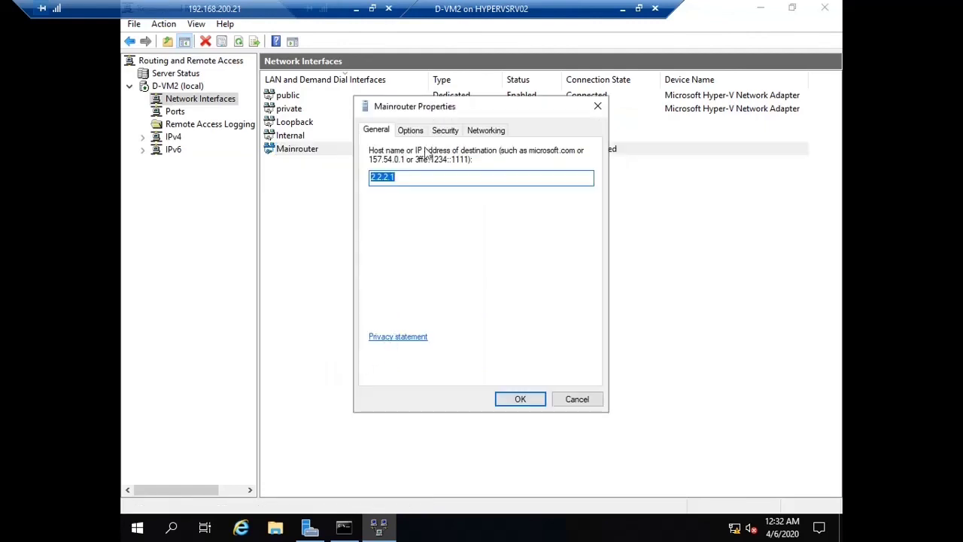
click(444, 130)
click(378, 323)
click(422, 340)
text(12345678)
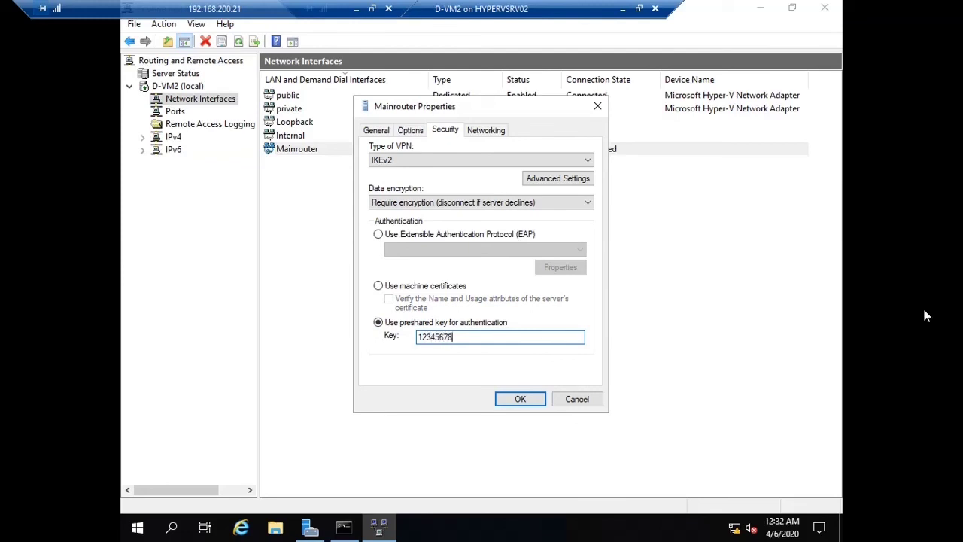
click(517, 404)
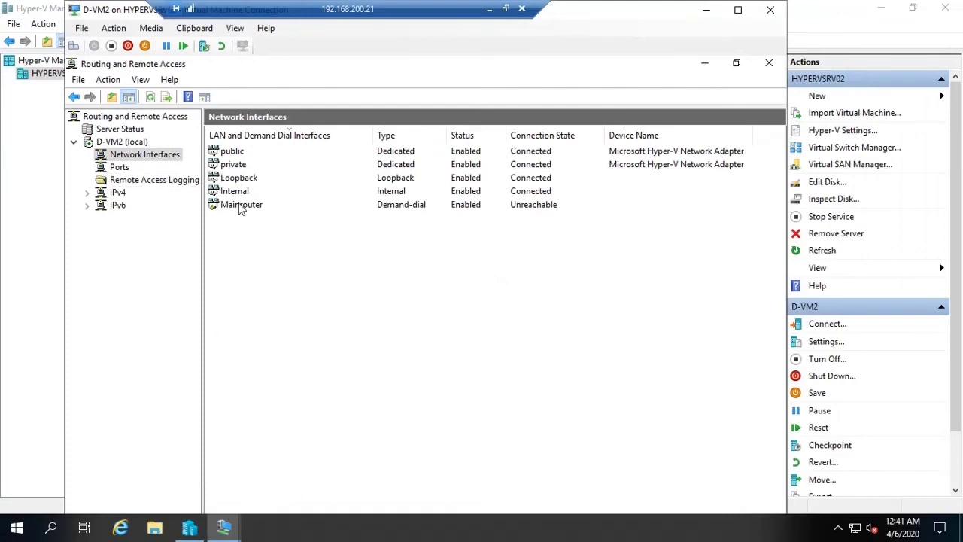
Connect the Mainrouter demand-dial interface and review its properties without changes
click(242, 209)
right_click(250, 215)
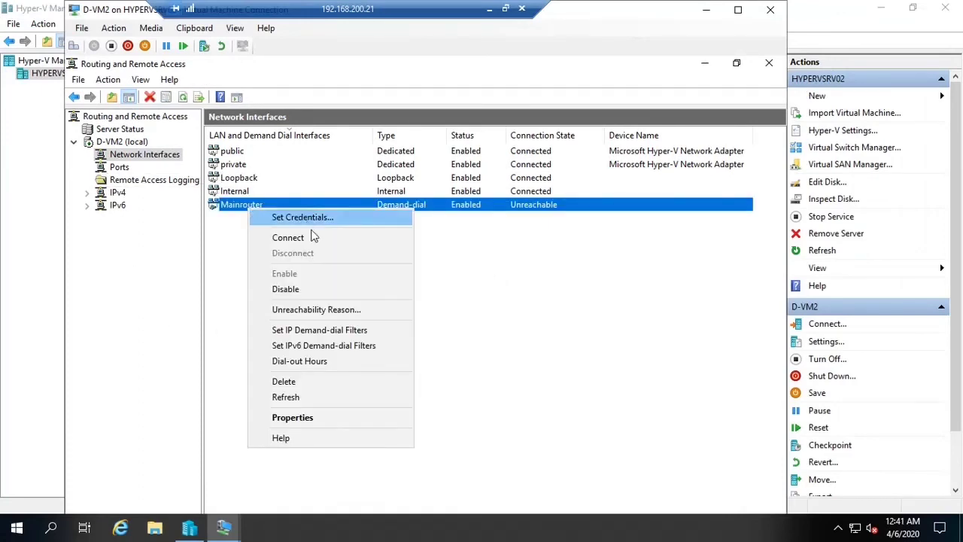
click(289, 239)
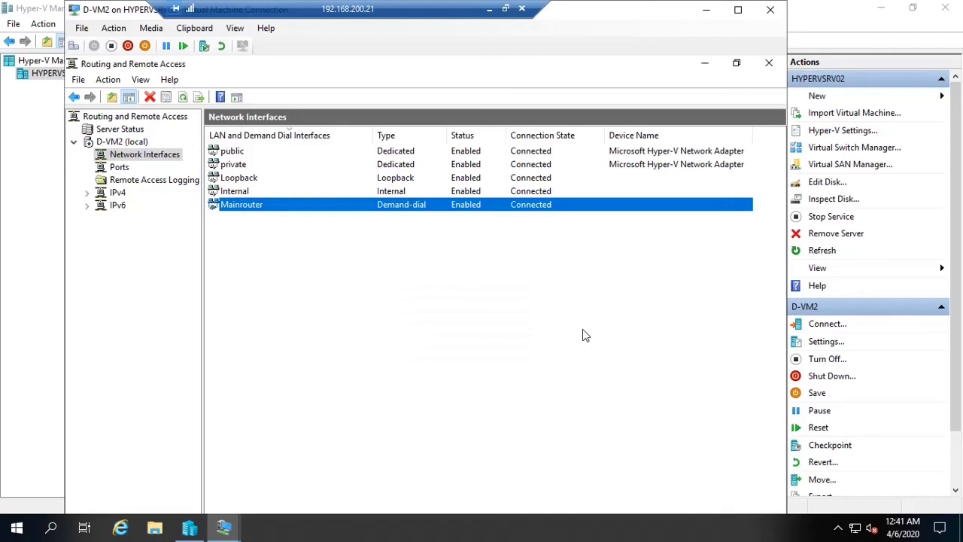
double_click(303, 205)
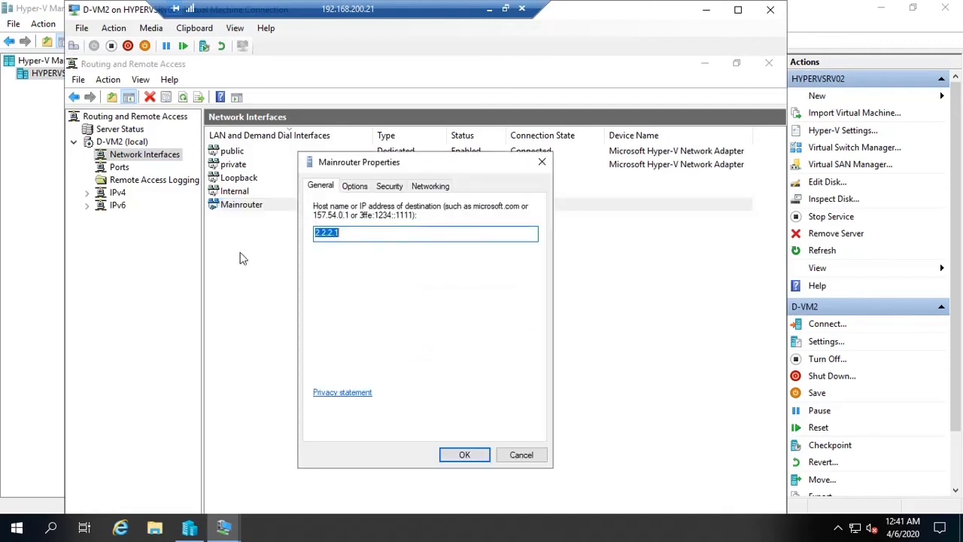
click(518, 455)
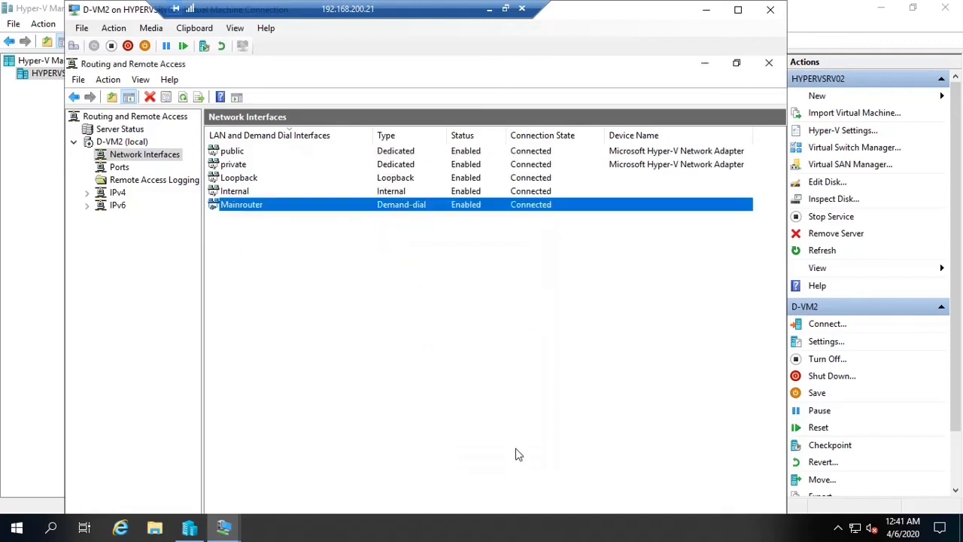
On D-VM1, confirm the ping to 192.168.50.1 now gets replies, then close the command prompt
click(707, 10)
double_click(236, 103)
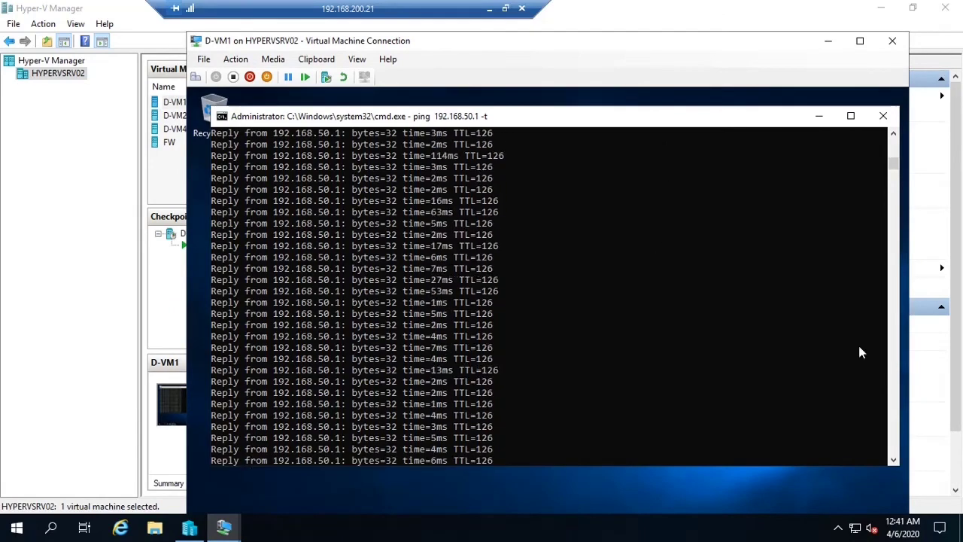
drag(893, 164, 877, 200)
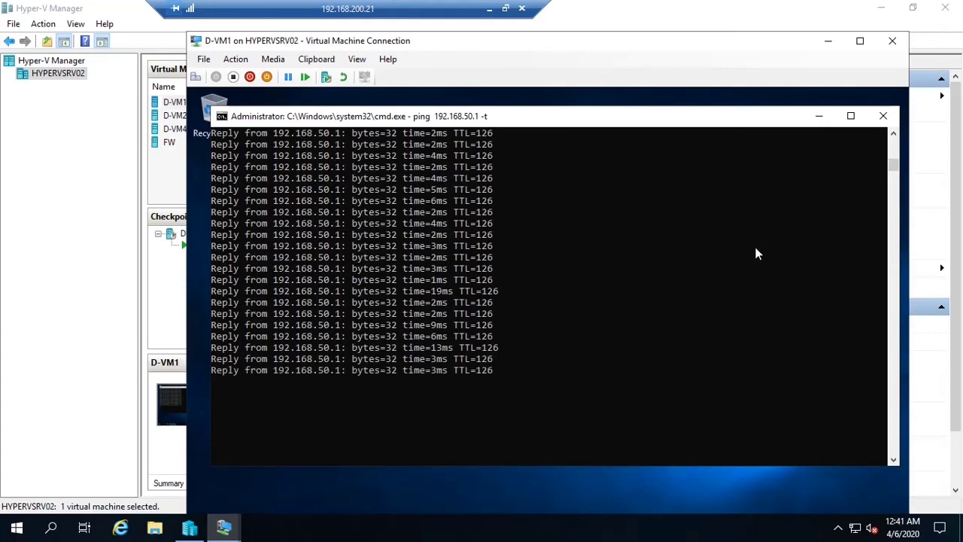
click(887, 116)
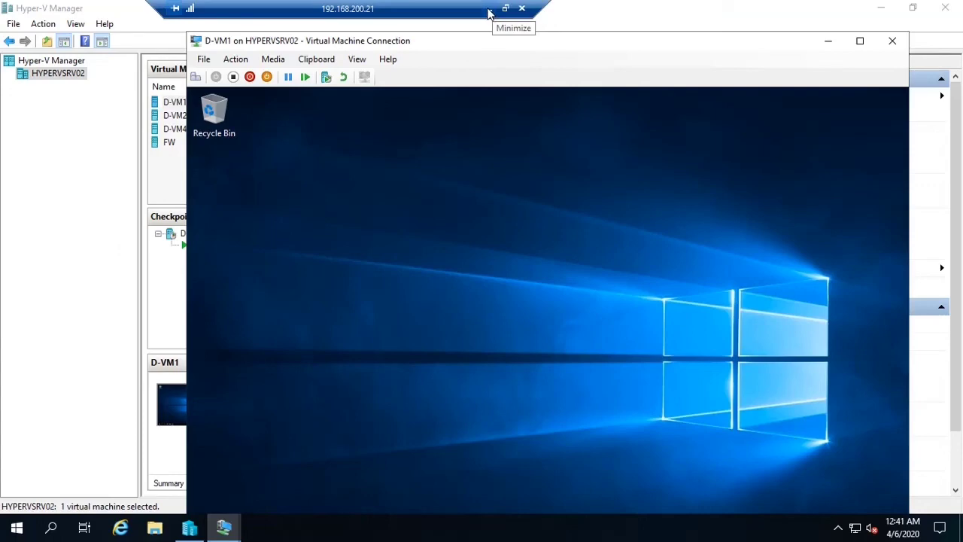
Open K-VM1's console from local Hyper-V Manager and close its Network Connections window
click(828, 41)
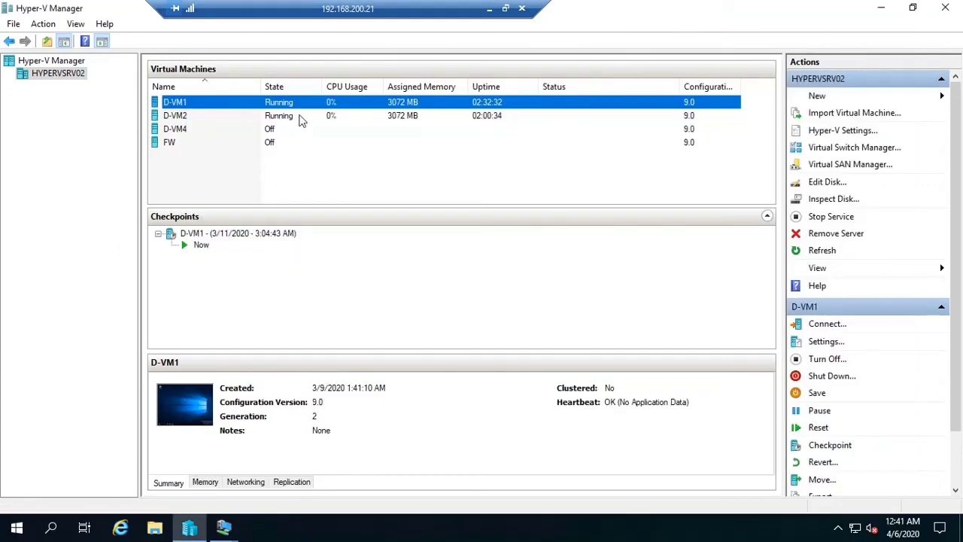
click(489, 8)
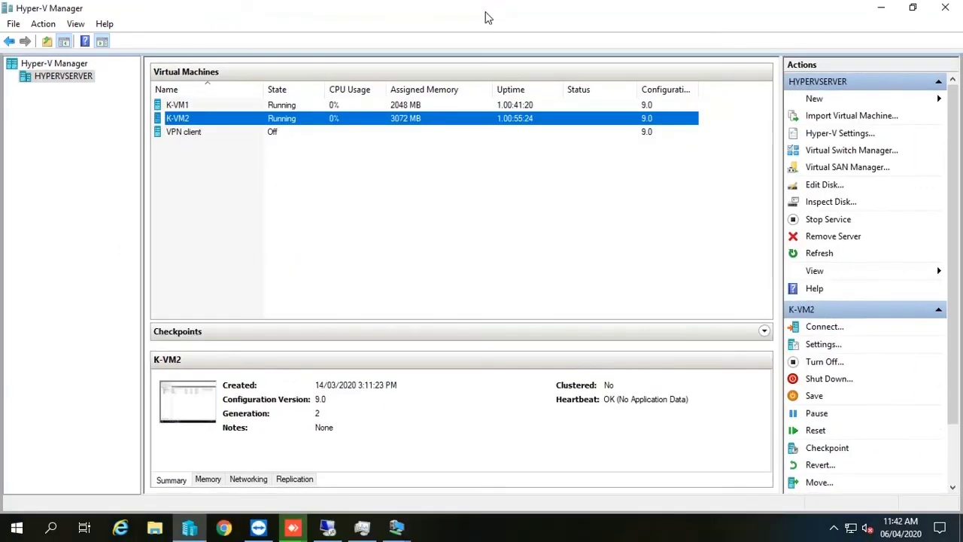
click(230, 105)
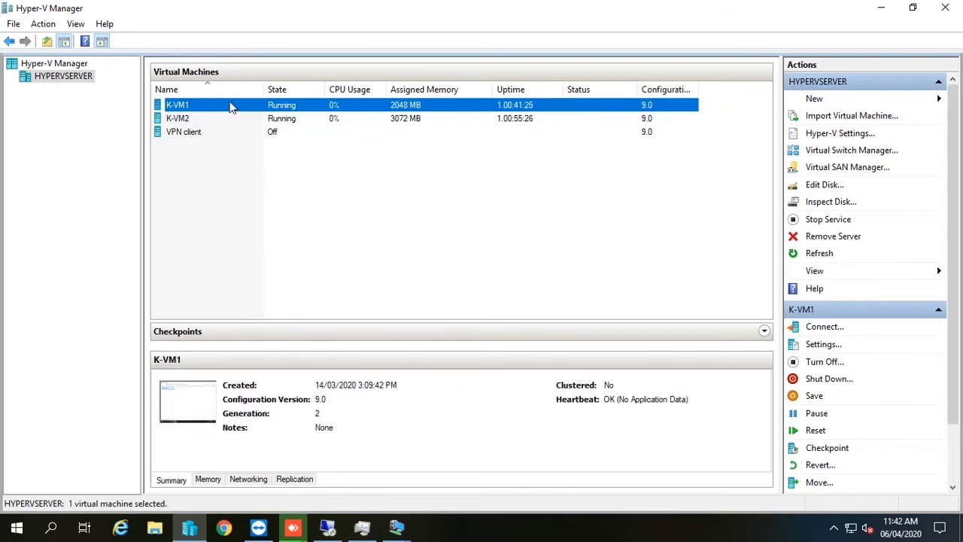
double_click(230, 105)
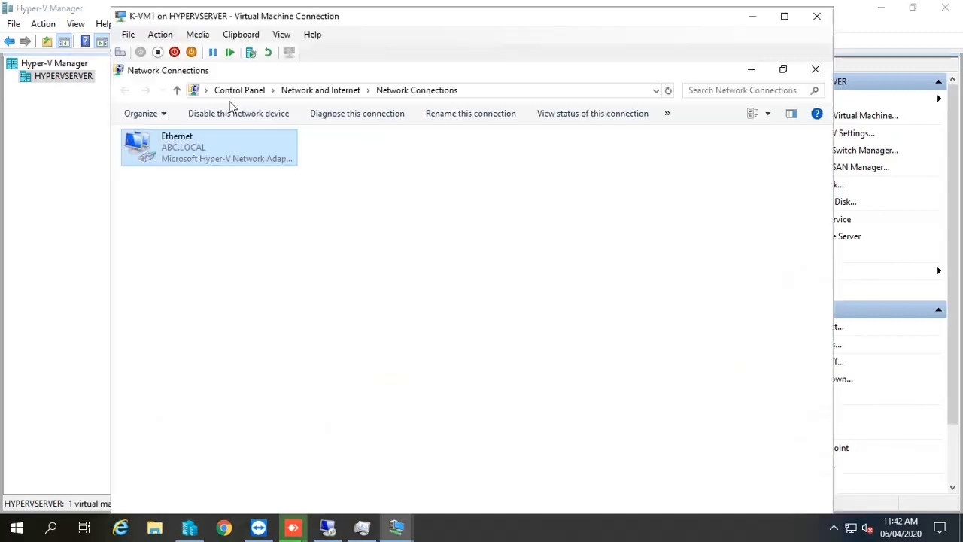
click(815, 70)
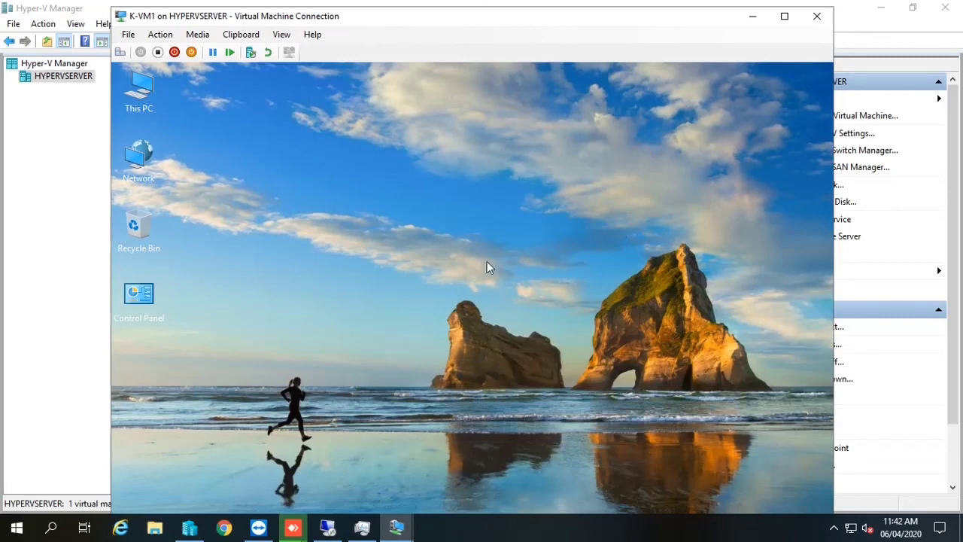
Start a command prompt on K-VM1 and type 'ping 192.168.50.1'
key(super+r)
text(cmd)
key(Return)
text(ping )
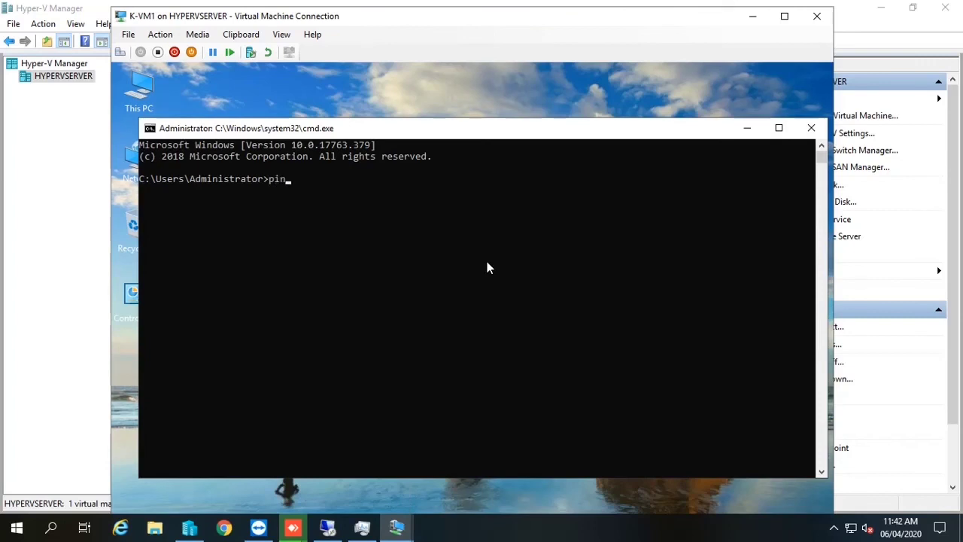
text(192.168.50.1)
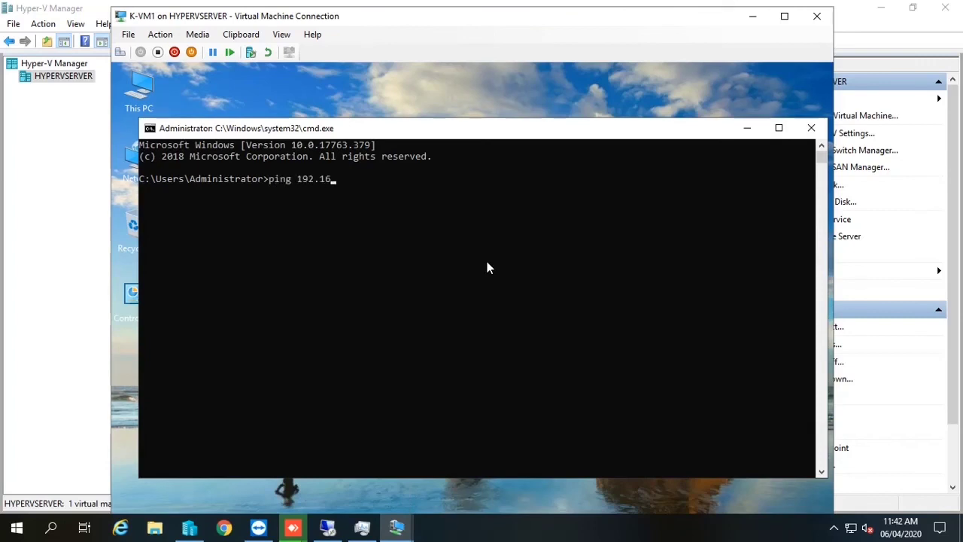